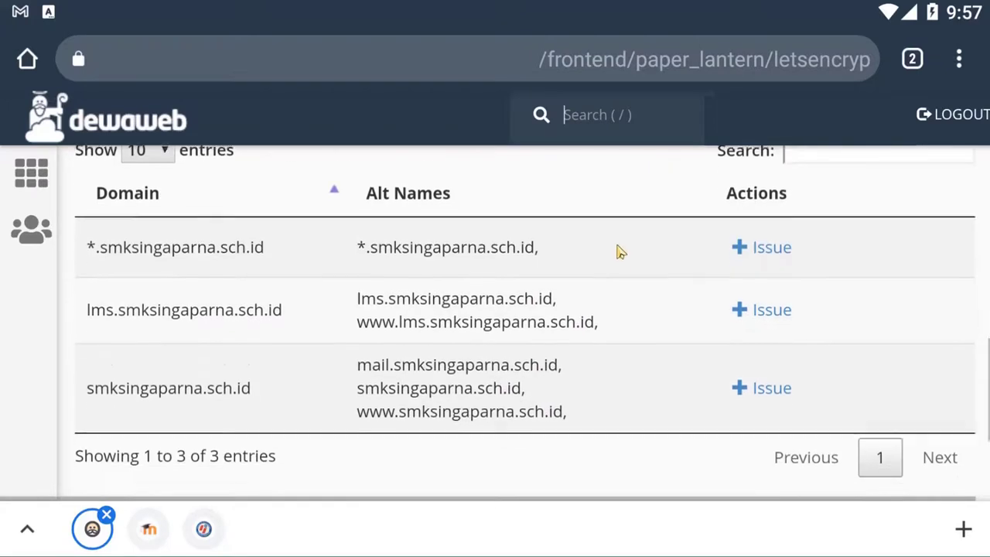
# Step: Issue a certificate for lms.smksingaparna.sch.id, reviewing its www alias and http-01 validation
pyautogui.moveTo(610, 394); pyautogui.dragTo(596, 338)
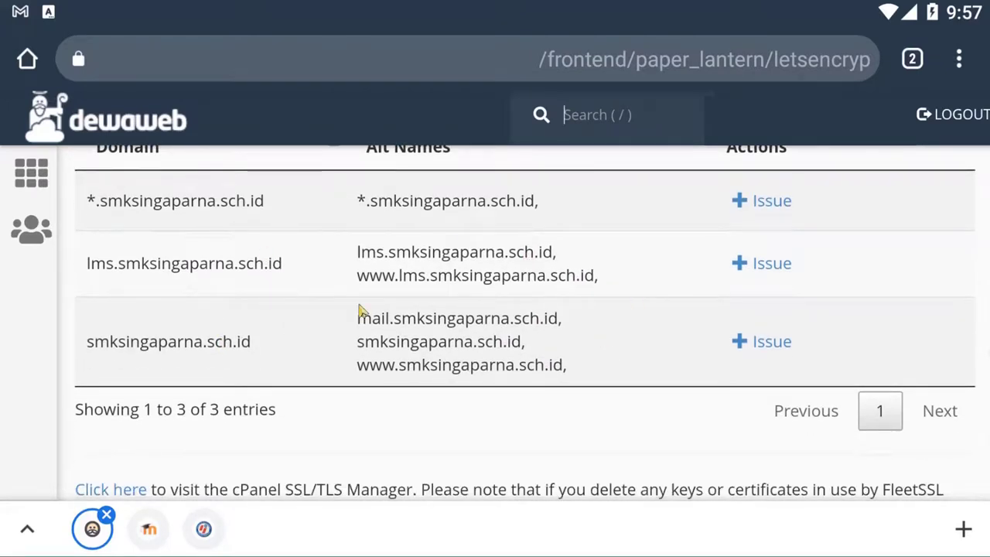
pyautogui.click(772, 277)
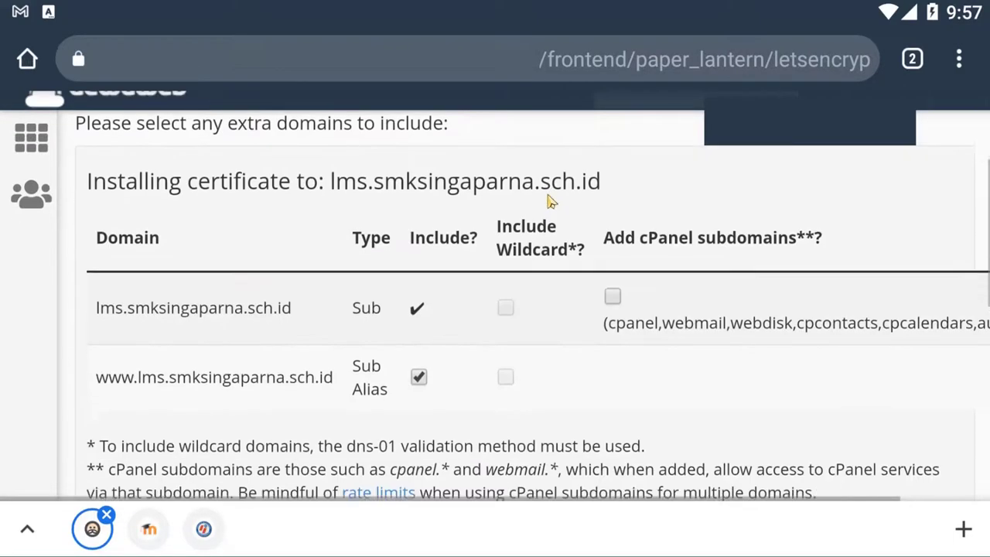
pyautogui.moveTo(588, 359); pyautogui.dragTo(549, 199)
pyautogui.moveTo(538, 389); pyautogui.dragTo(531, 312)
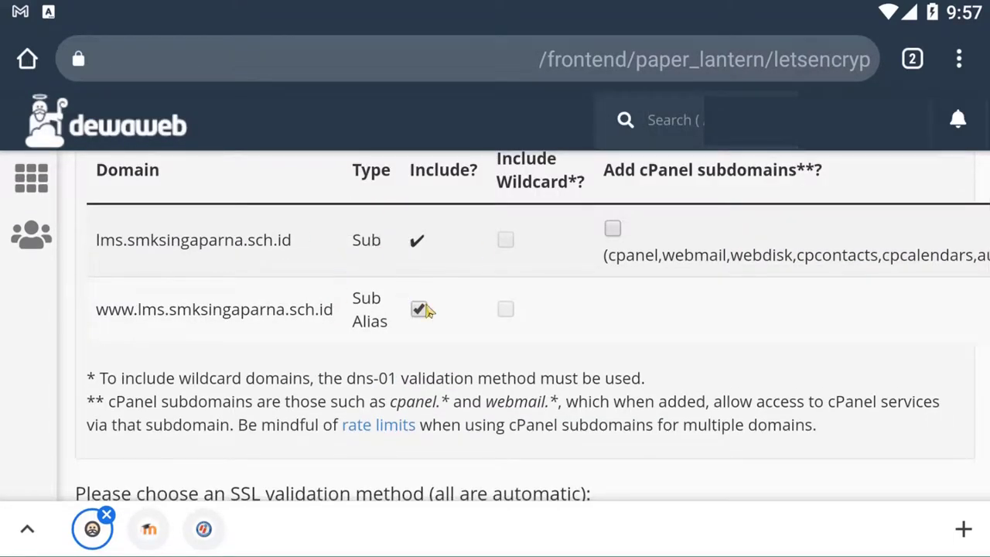
pyautogui.moveTo(429, 311); pyautogui.dragTo(481, 256)
pyautogui.moveTo(495, 391); pyautogui.dragTo(490, 265)
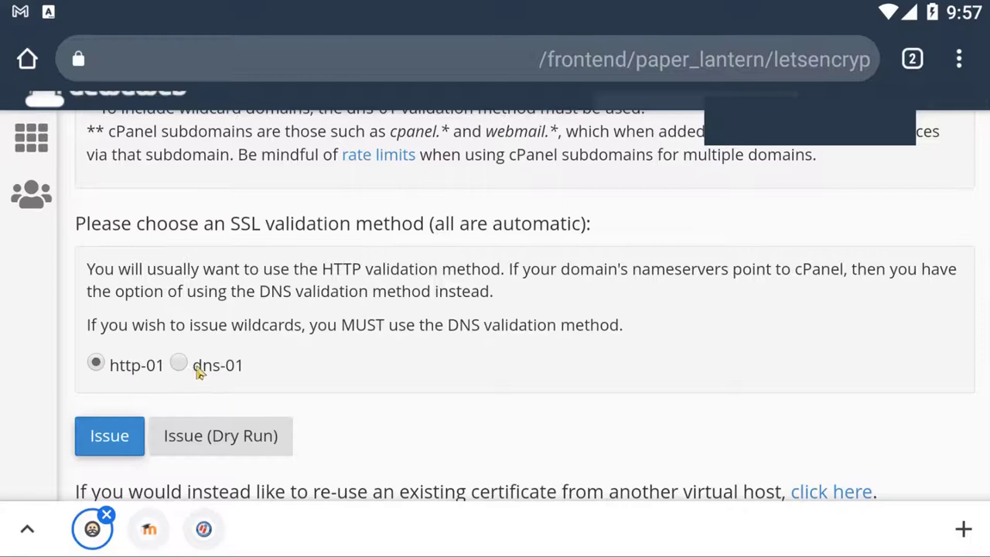
pyautogui.scroll(3, 582, 365)
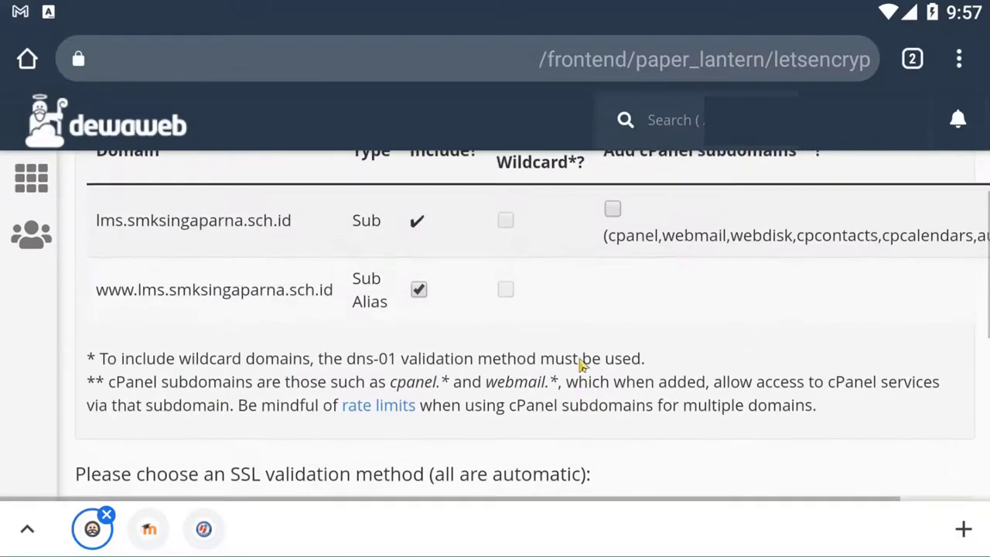
pyautogui.scroll(3, 582, 365)
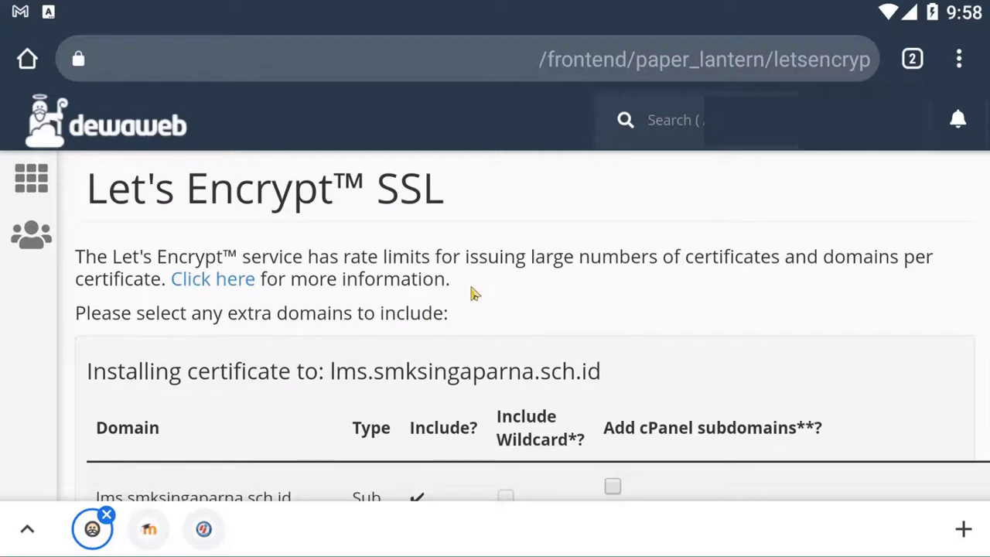
# Step: Switch Chrome to the LMS SMK Singaparna tab
pyautogui.click(912, 60)
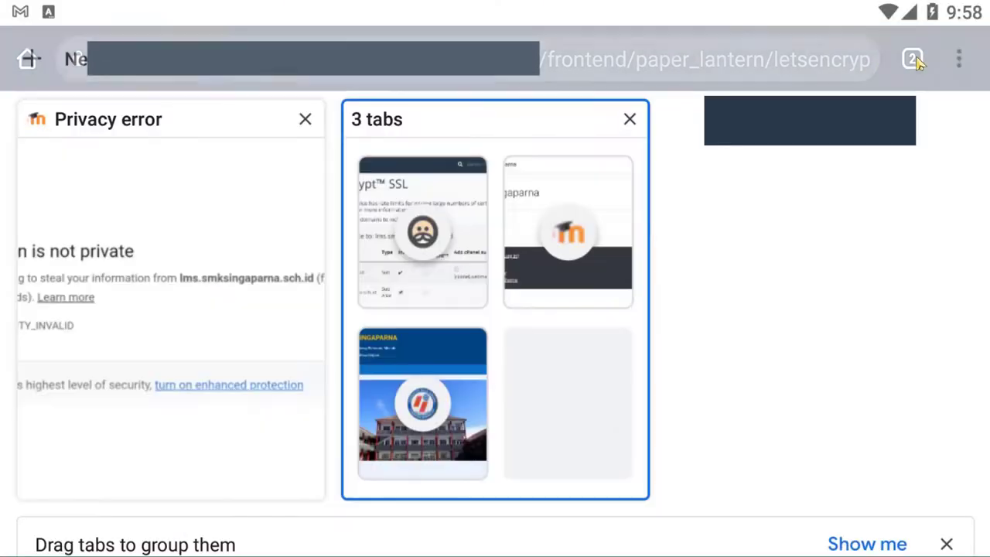
pyautogui.click(539, 197)
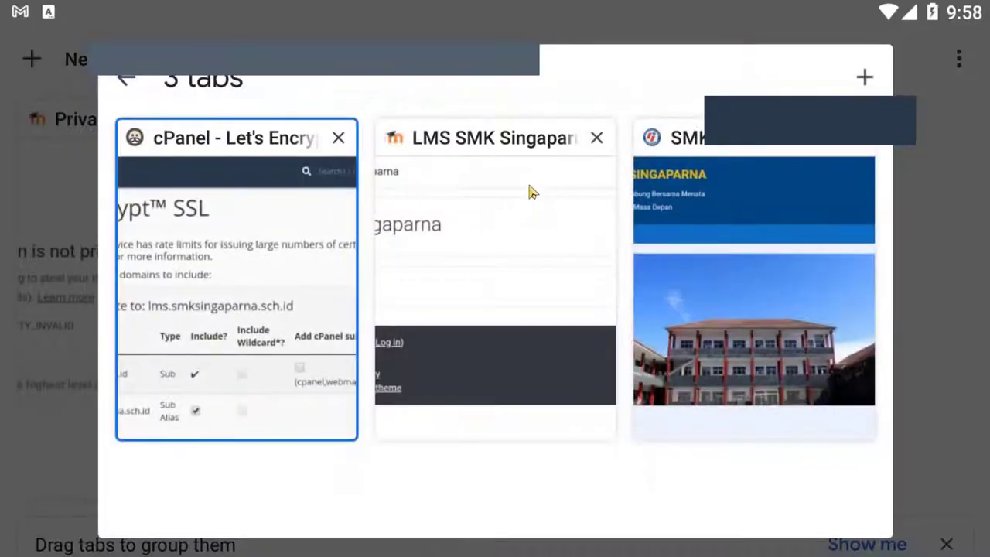
pyautogui.click(413, 173)
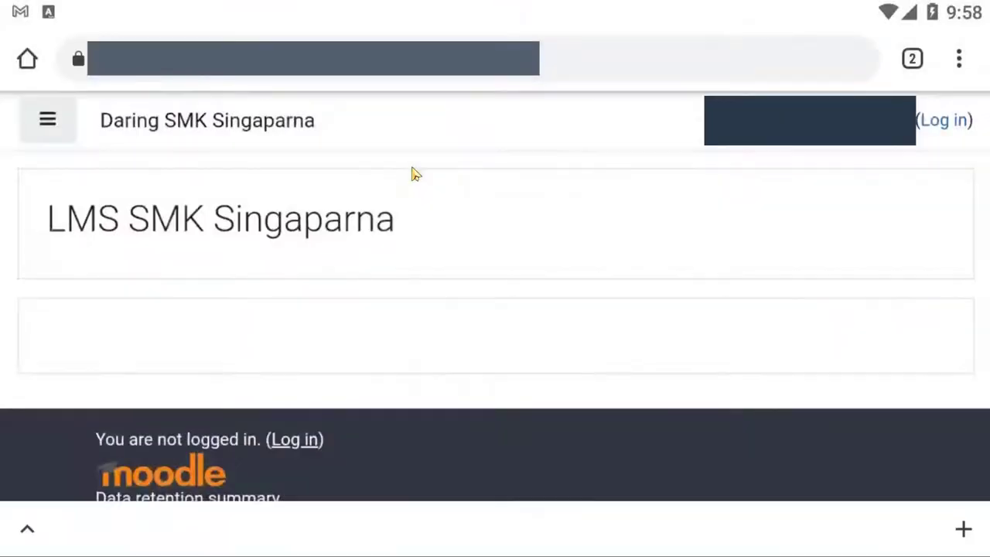
# Step: Check the site's connection security, then reload the Moodle site
pyautogui.click(79, 62)
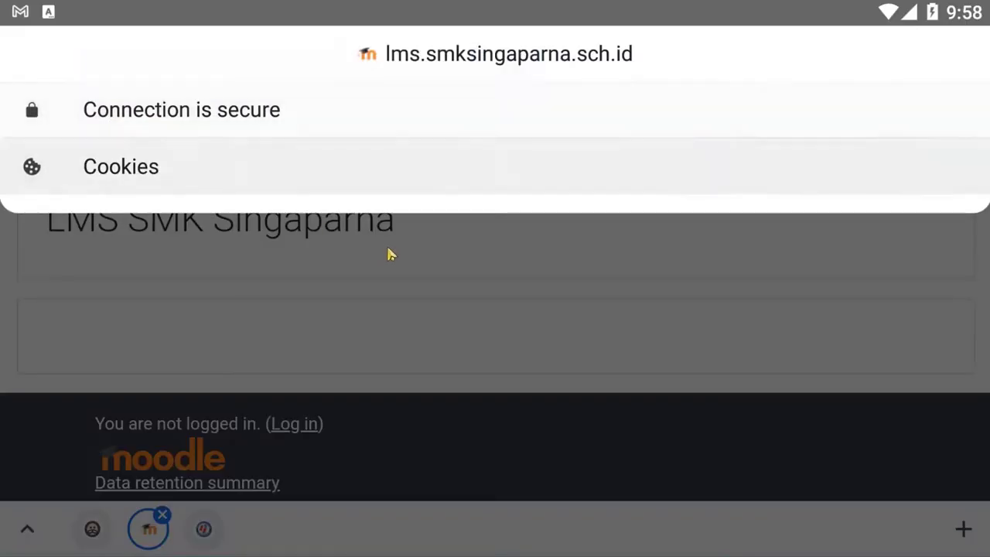
pyautogui.click(397, 263)
pyautogui.click(393, 61)
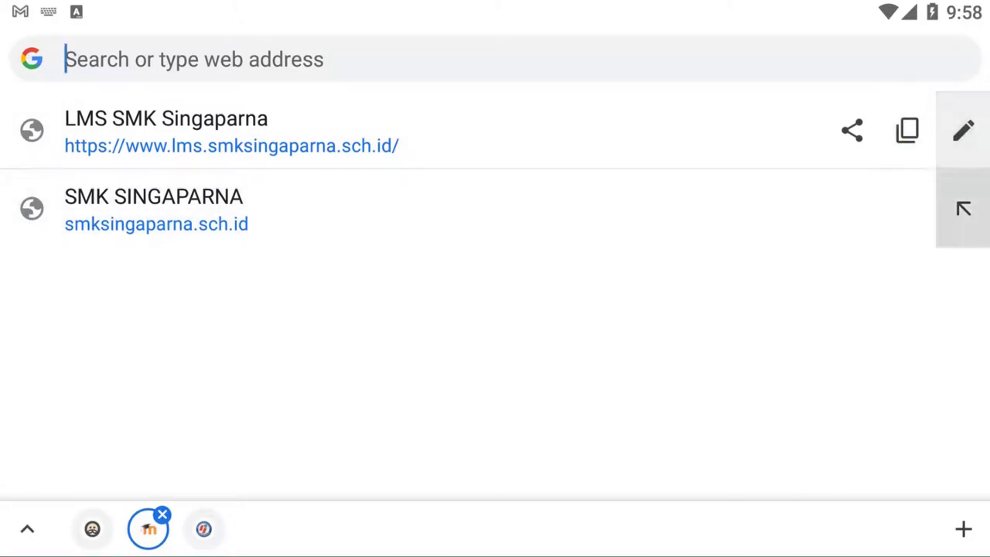
pyautogui.click(881, 151)
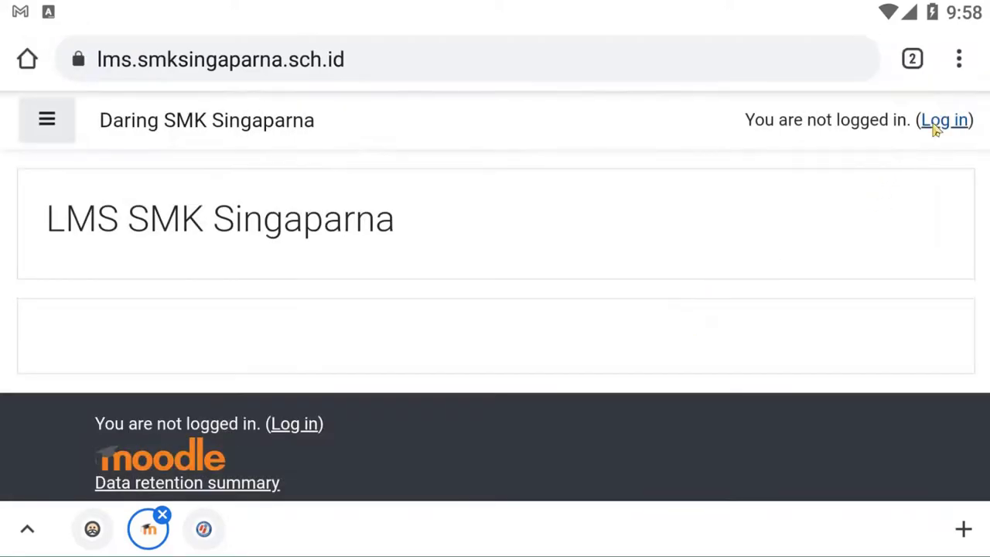
# Step: Log in to Moodle with the saved administrator username and password, declining to save the password
pyautogui.click(939, 122)
pyautogui.click(334, 301)
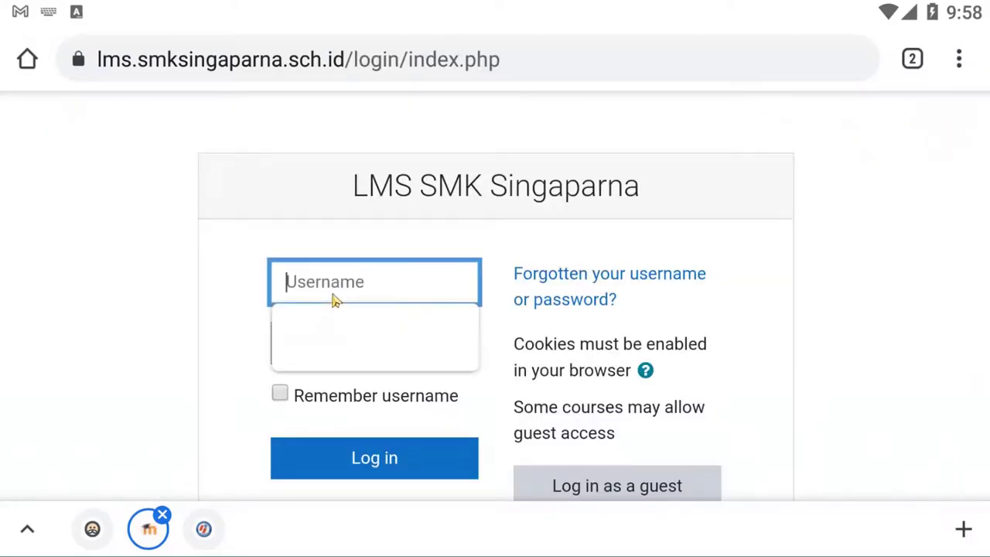
pyautogui.click(334, 317)
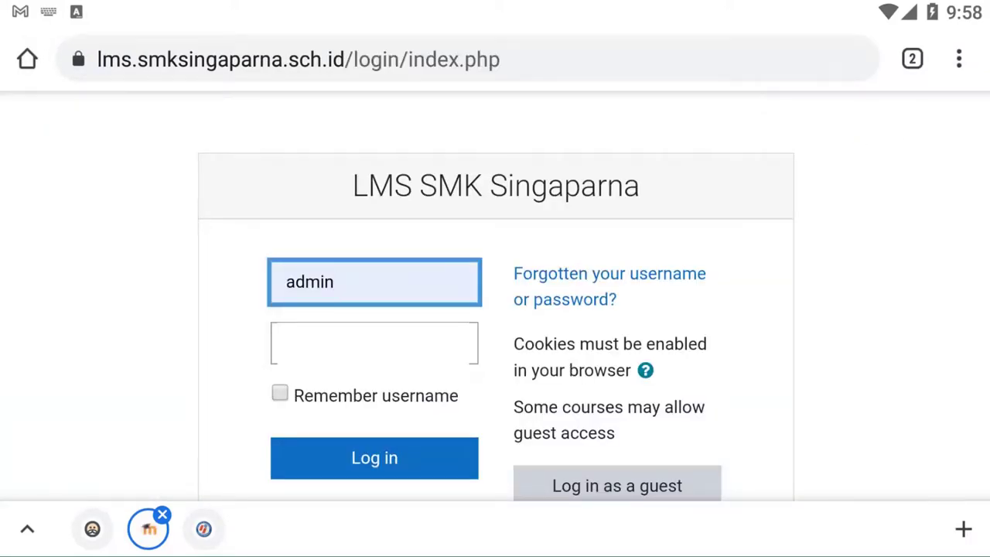
pyautogui.click(374, 343)
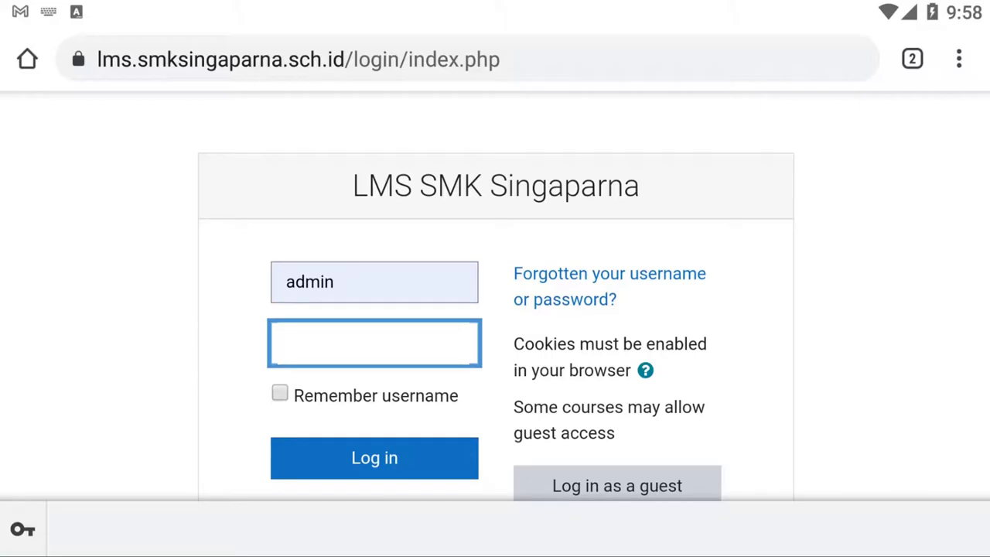
pyautogui.click(376, 459)
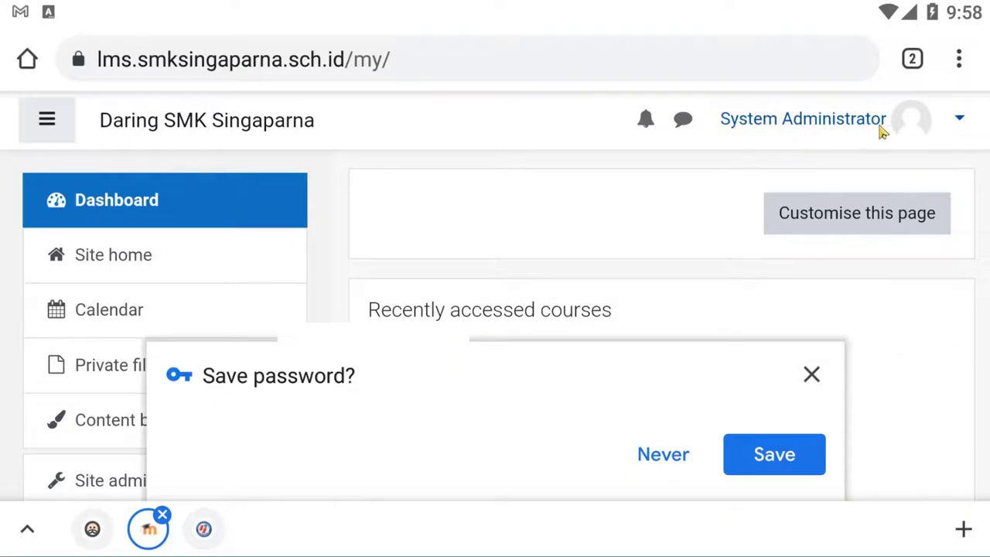
pyautogui.click(811, 374)
pyautogui.scroll(-1, 454, 180)
# Step: Glance at the school homepage tab, return to the Moodle dashboard, and go to Site administration
pyautogui.moveTo(454, 180); pyautogui.dragTo(451, 274)
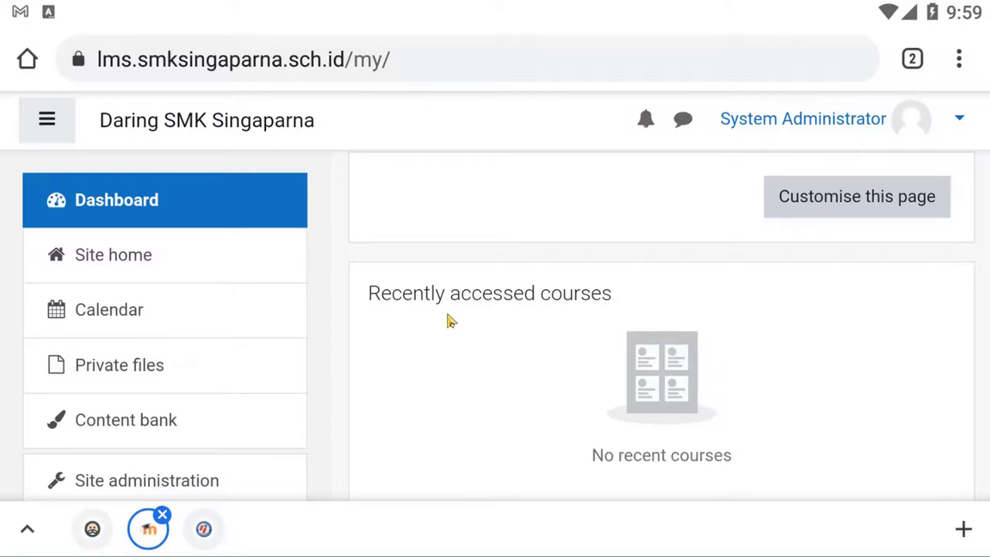
pyautogui.click(217, 529)
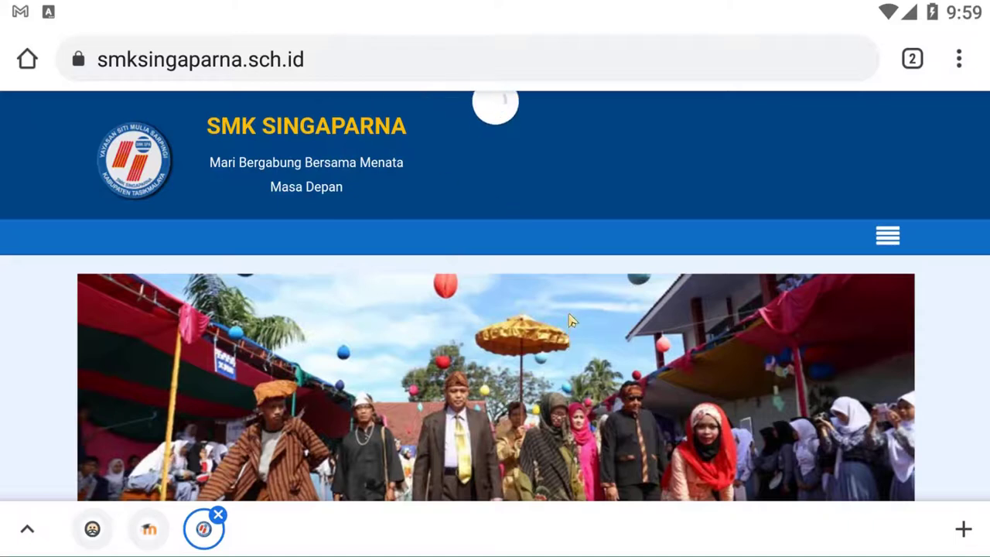
pyautogui.click(155, 532)
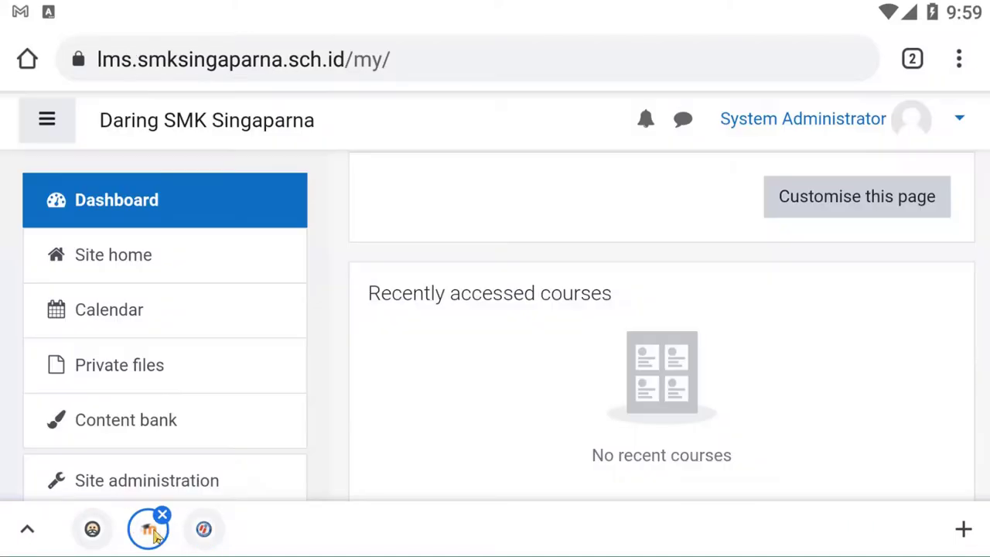
pyautogui.scroll(-2, 548, 239)
pyautogui.scroll(2, 435, 267)
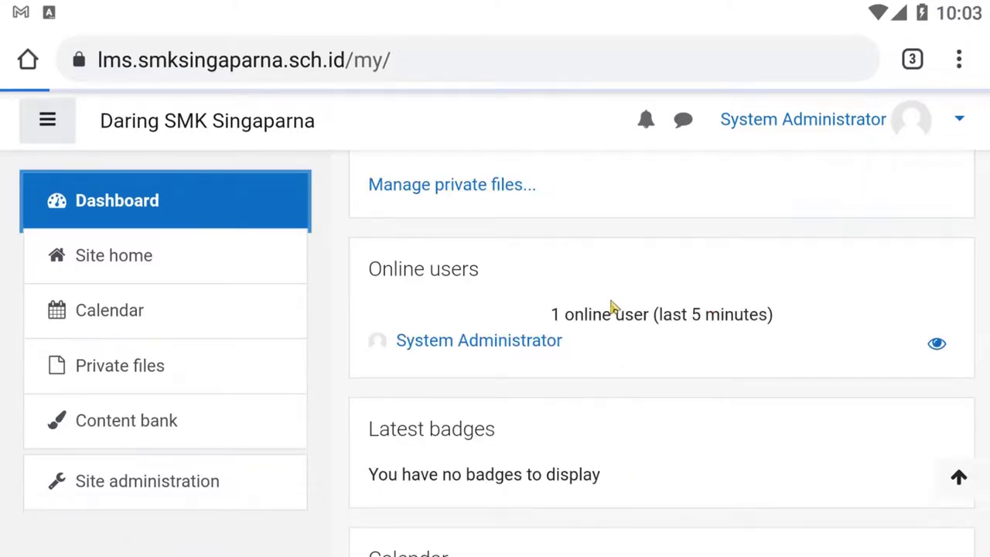
pyautogui.scroll(-5, 532, 291)
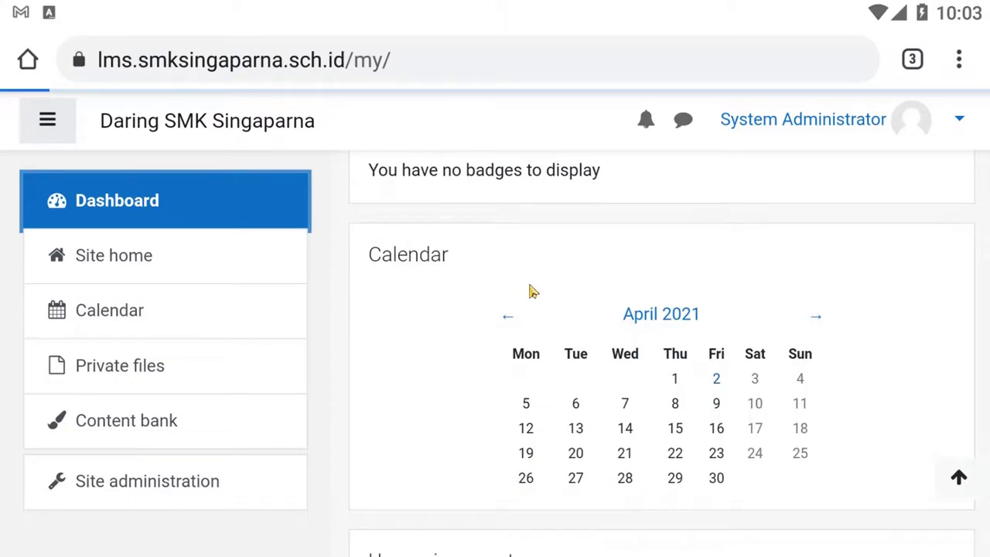
pyautogui.scroll(-5, 242, 422)
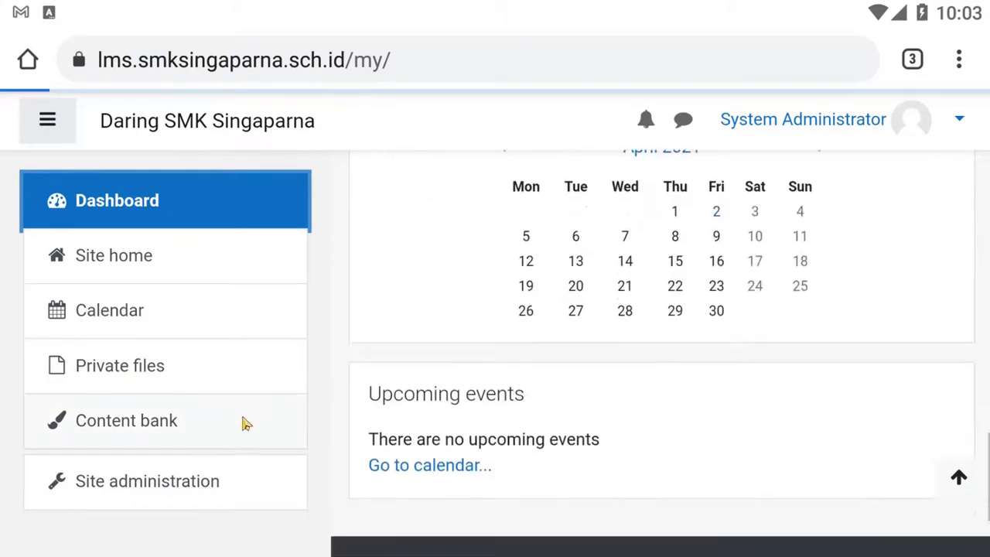
pyautogui.click(190, 486)
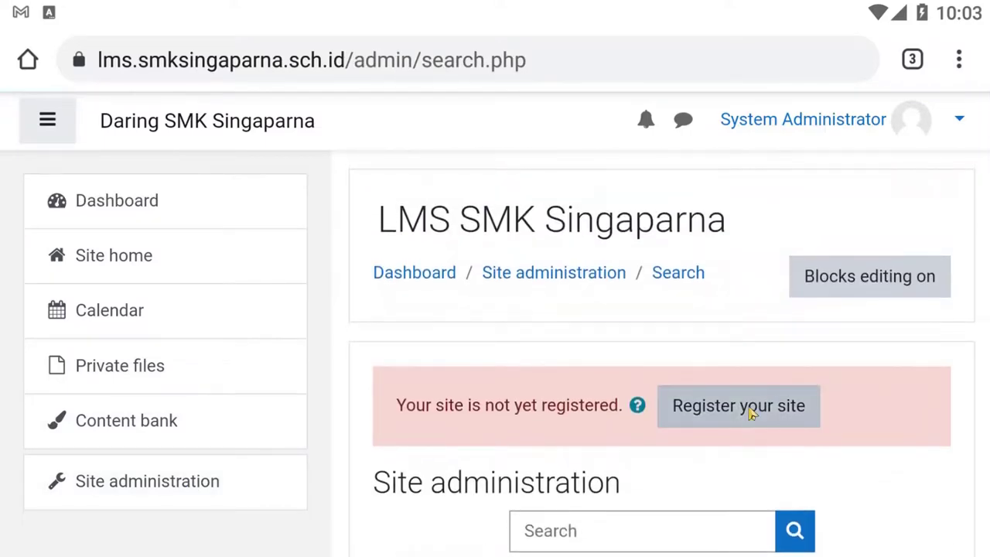
# Step: Start the site registration and set Site listing to 'Only display my site name'
pyautogui.click(749, 410)
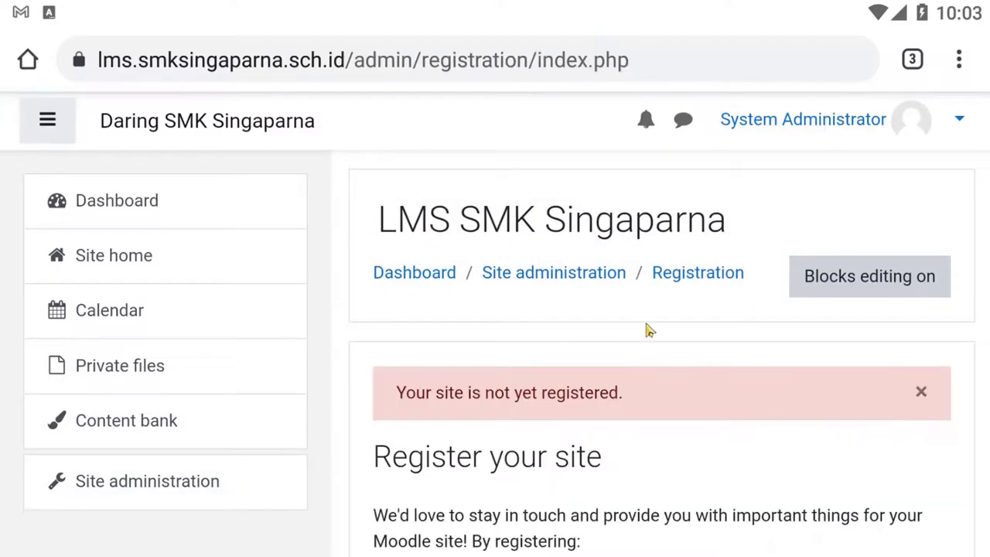
pyautogui.scroll(-3, 624, 307)
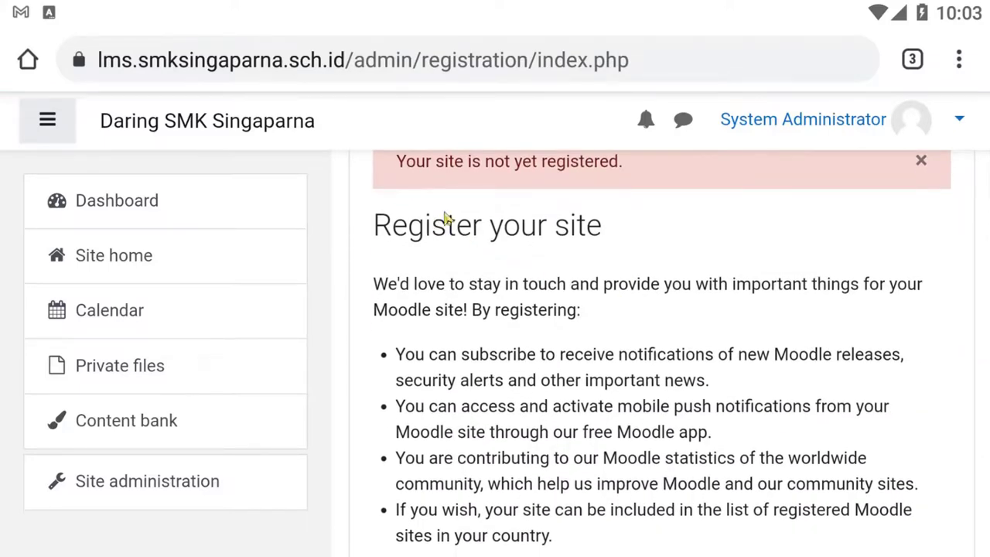
pyautogui.scroll(-3, 657, 325)
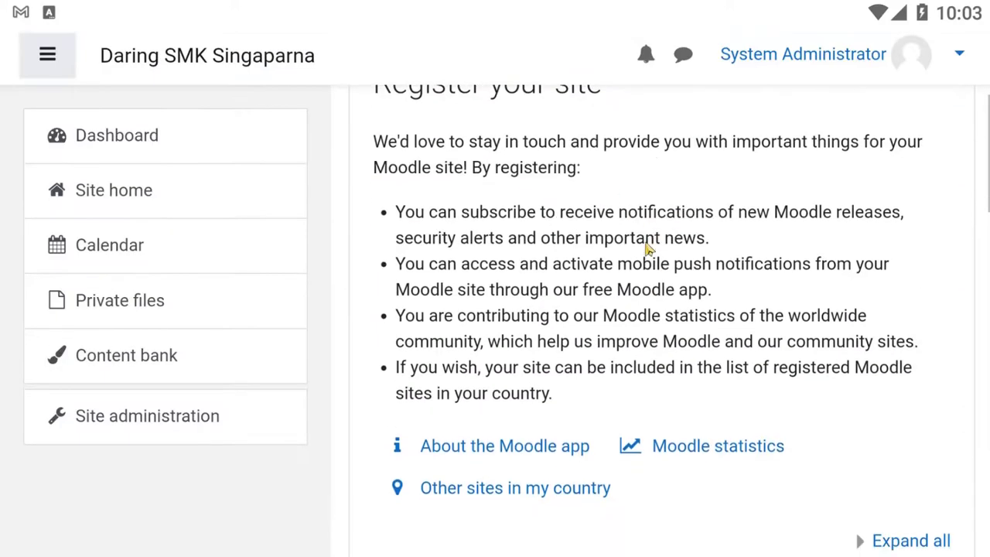
pyautogui.scroll(-3, 675, 288)
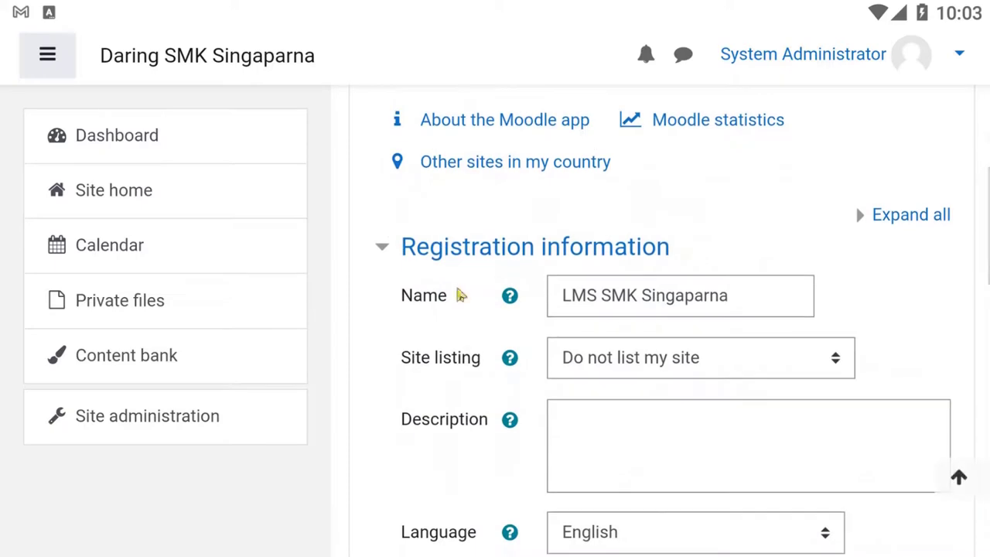
pyautogui.scroll(-1, 684, 400)
pyautogui.click(613, 277)
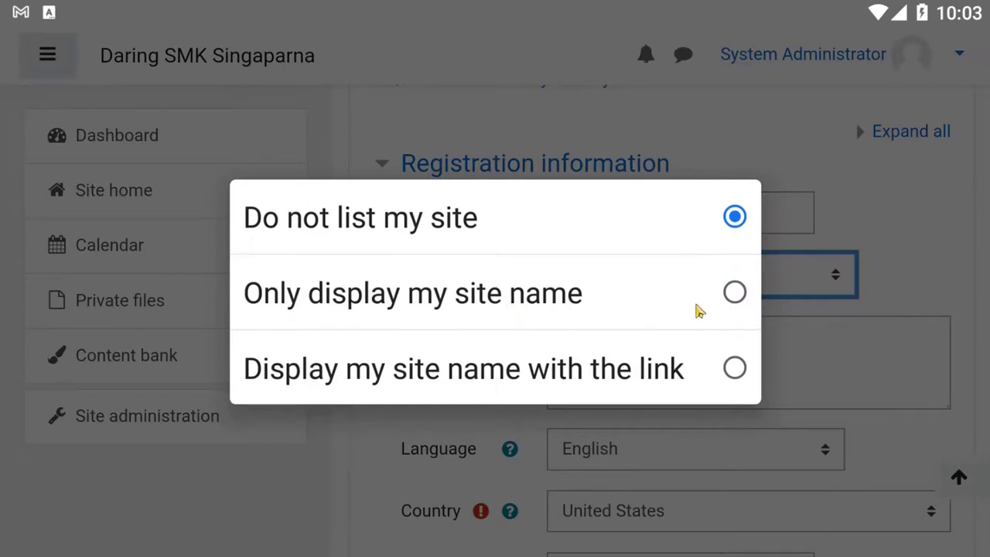
pyautogui.click(735, 292)
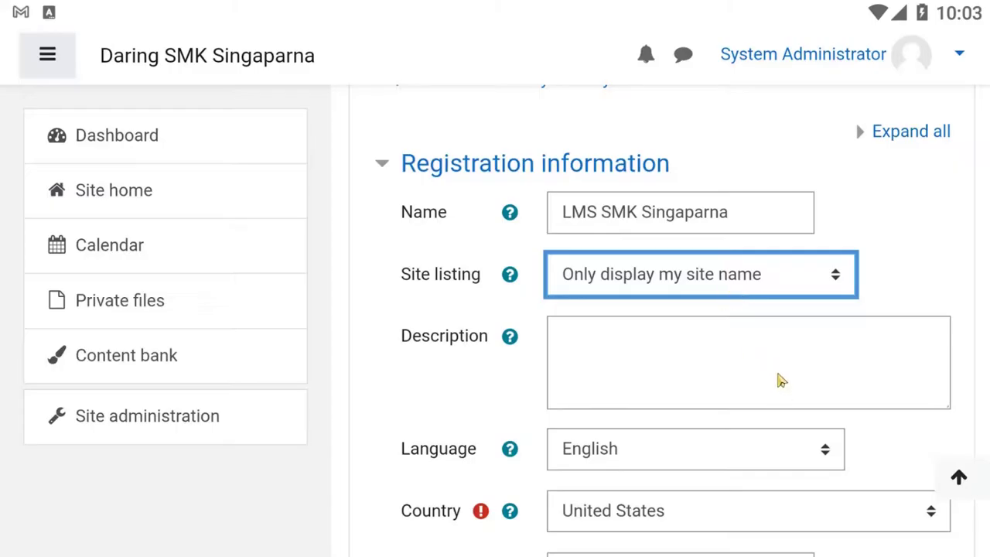
# Step: Set the registration country to Indonesia
pyautogui.scroll(-1, 774, 348)
pyautogui.scroll(-2, 704, 402)
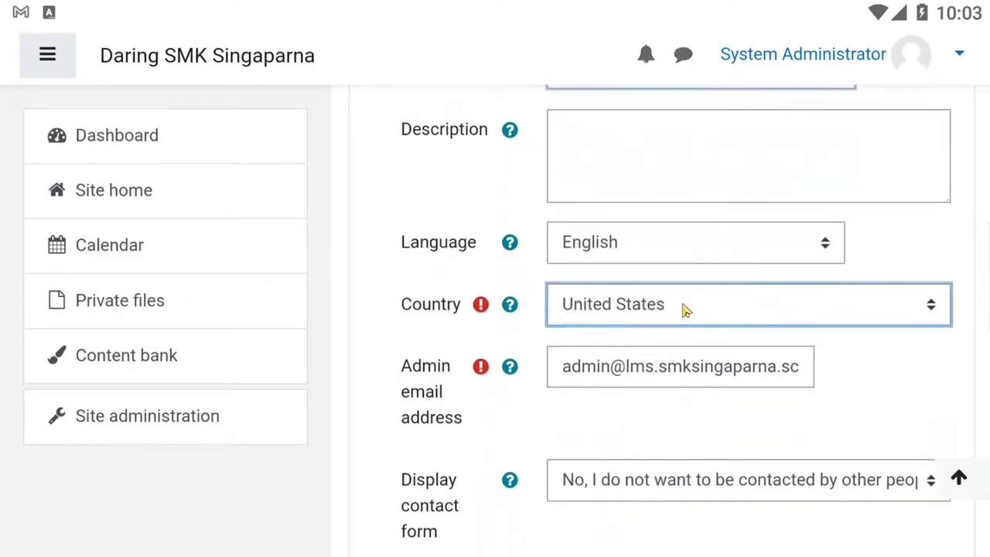
pyautogui.click(685, 310)
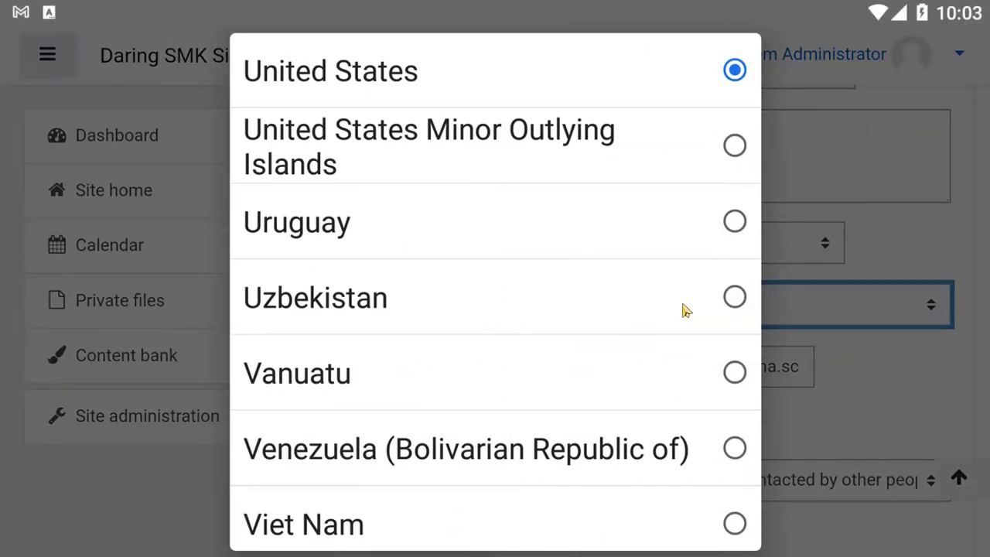
pyautogui.scroll(-5, 673, 302)
pyautogui.scroll(3, 669, 299)
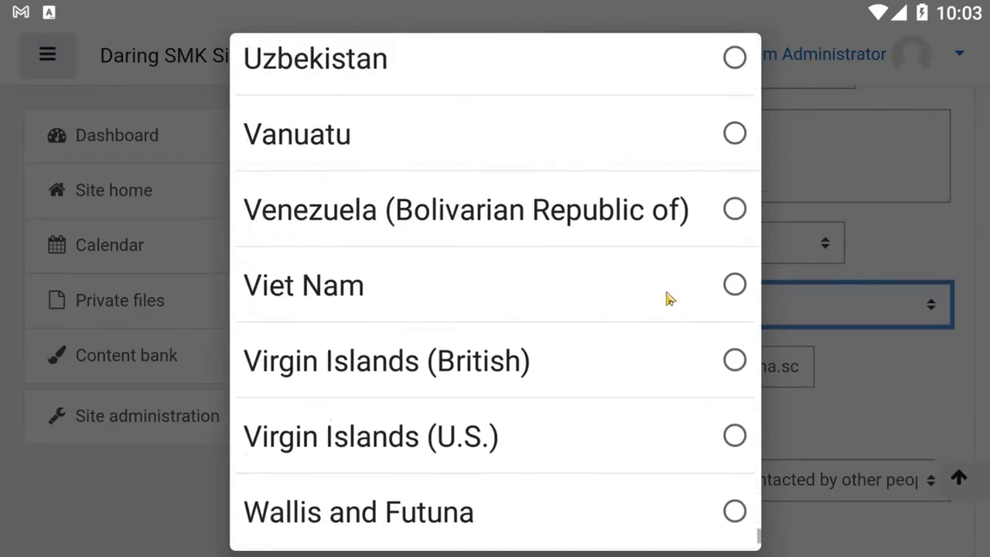
pyautogui.scroll(5, 669, 300)
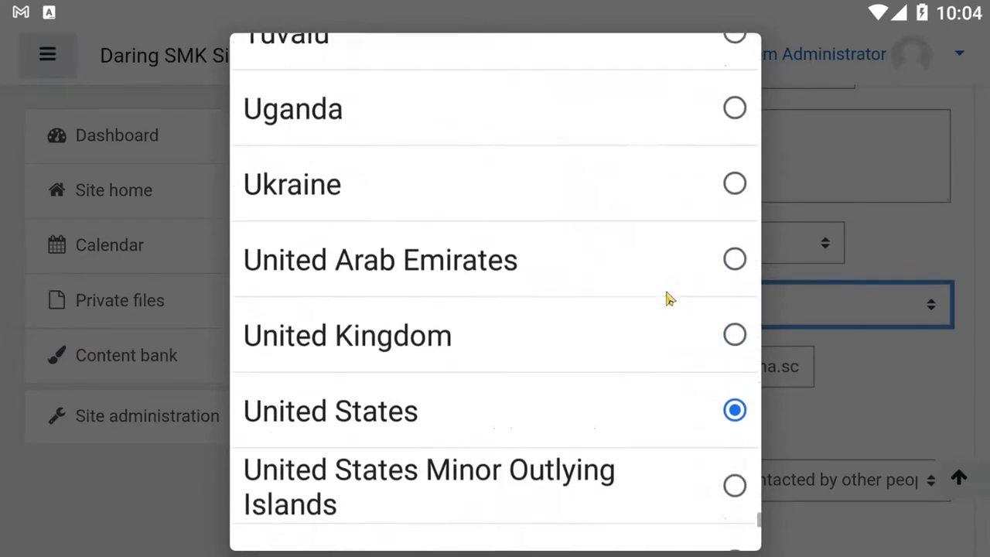
pyautogui.scroll(3, 657, 313)
pyautogui.scroll(-6, 645, 327)
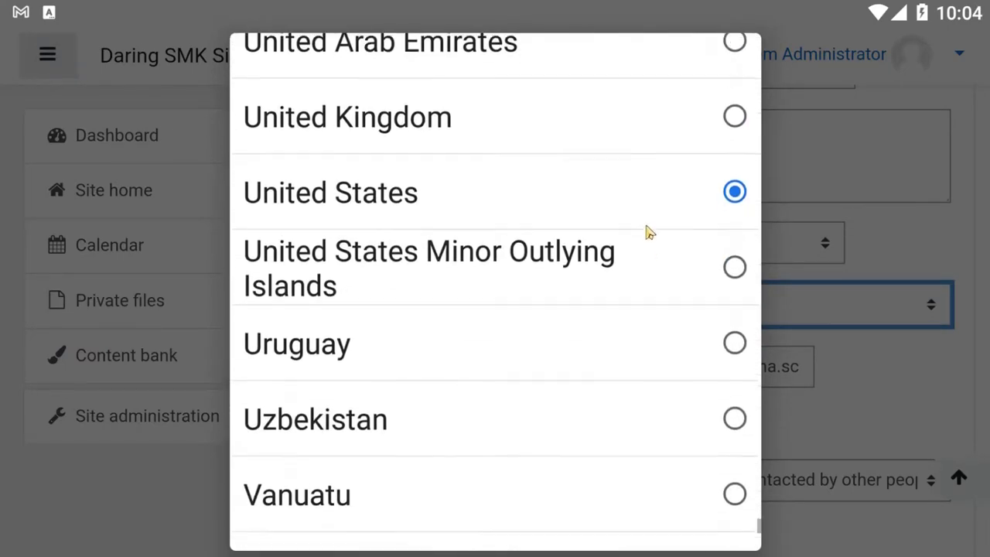
pyautogui.scroll(6, 645, 219)
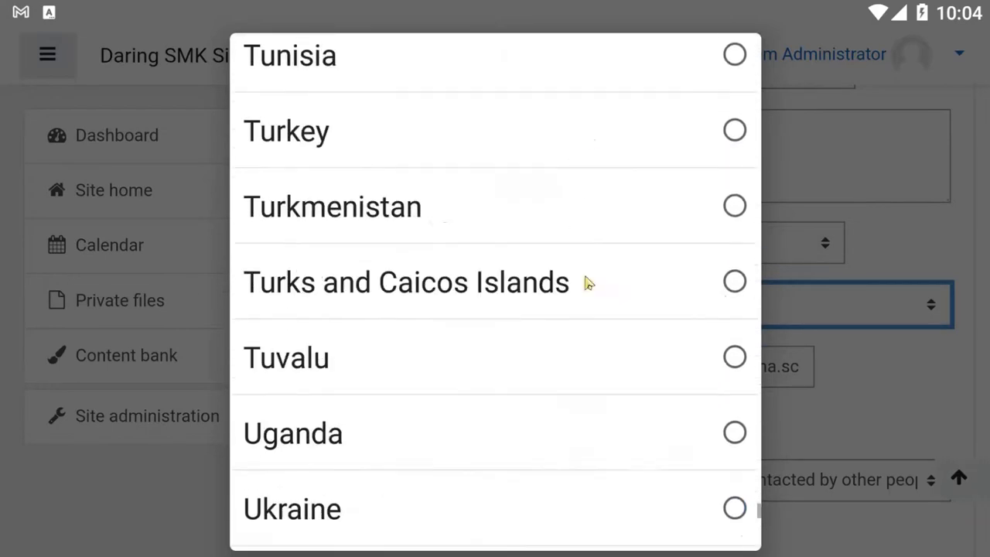
pyautogui.scroll(12, 586, 283)
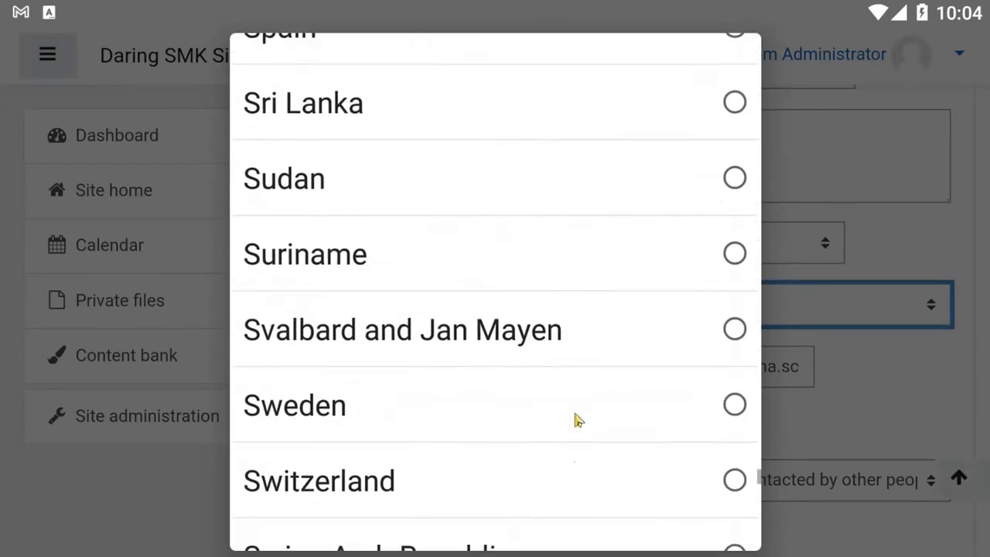
pyautogui.scroll(12, 579, 294)
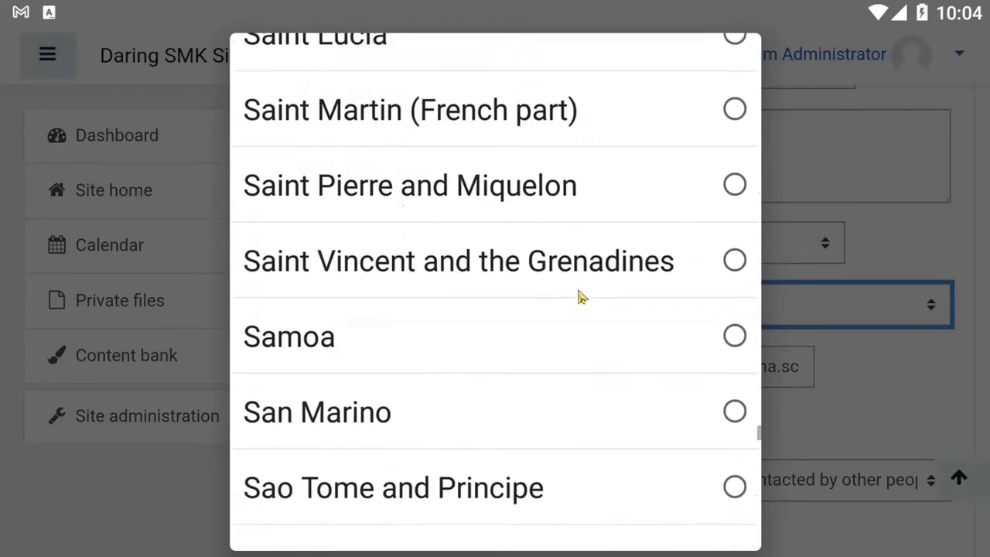
pyautogui.scroll(12, 582, 296)
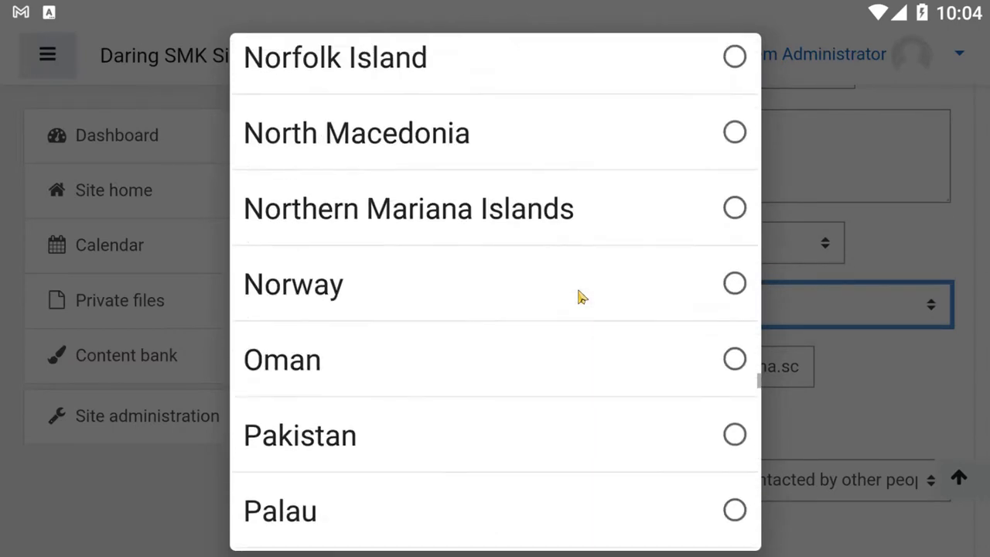
pyautogui.scroll(12, 582, 297)
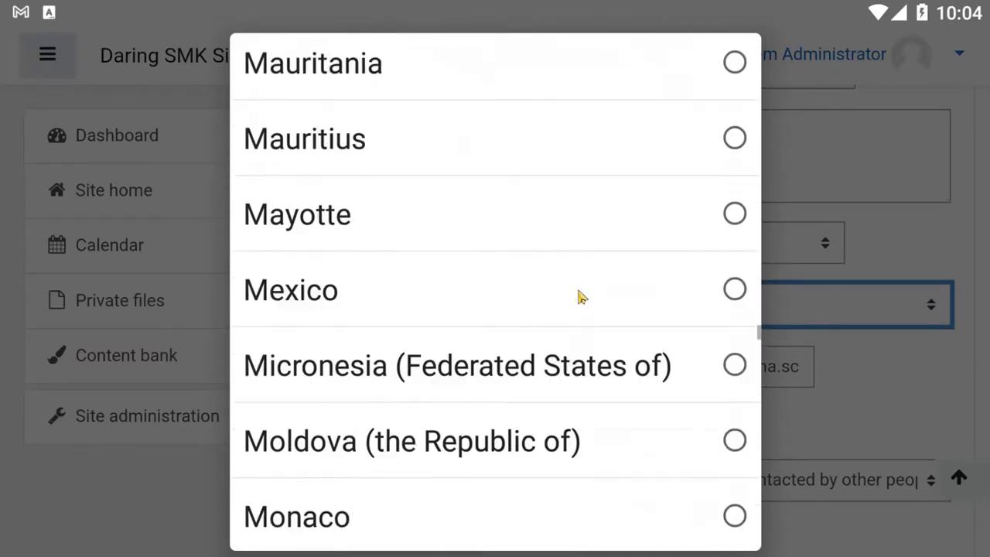
pyautogui.scroll(12, 580, 295)
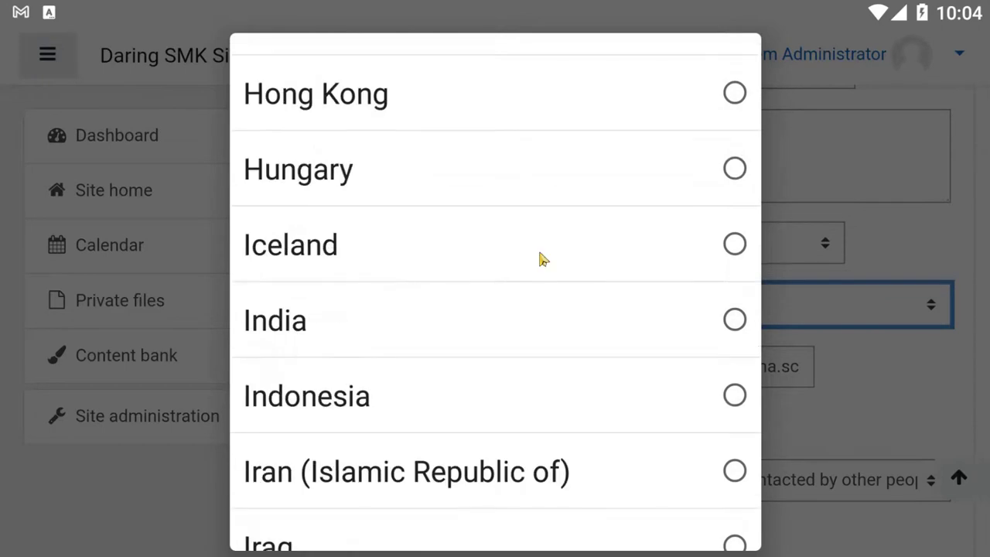
pyautogui.click(735, 396)
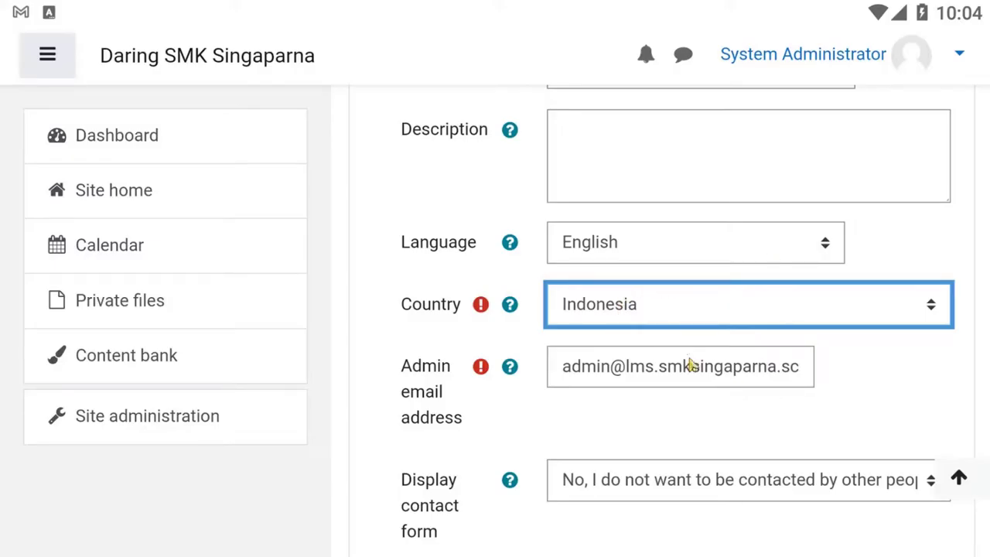
# Step: Check the admin email address and accept the privacy notice and data processing agreement
pyautogui.click(793, 374)
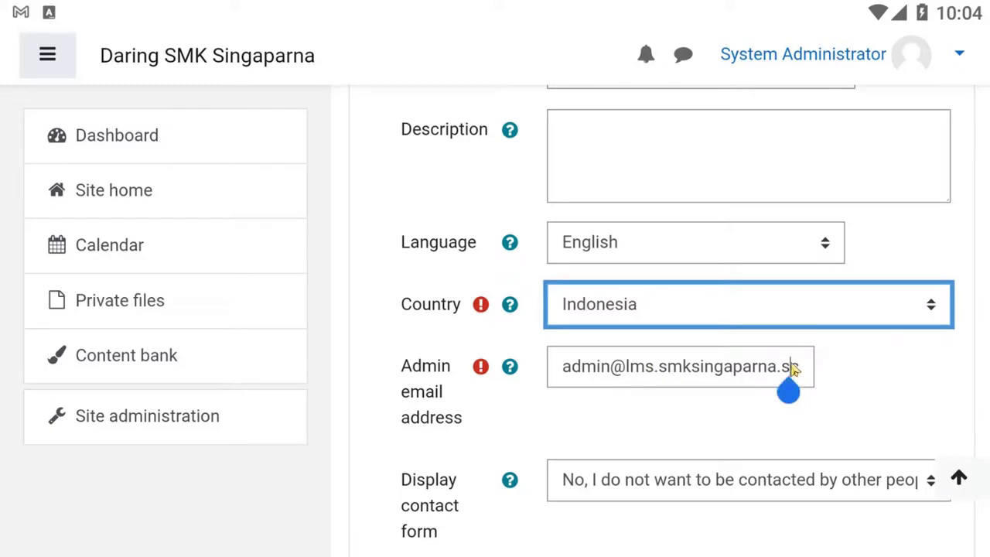
pyautogui.click(780, 368)
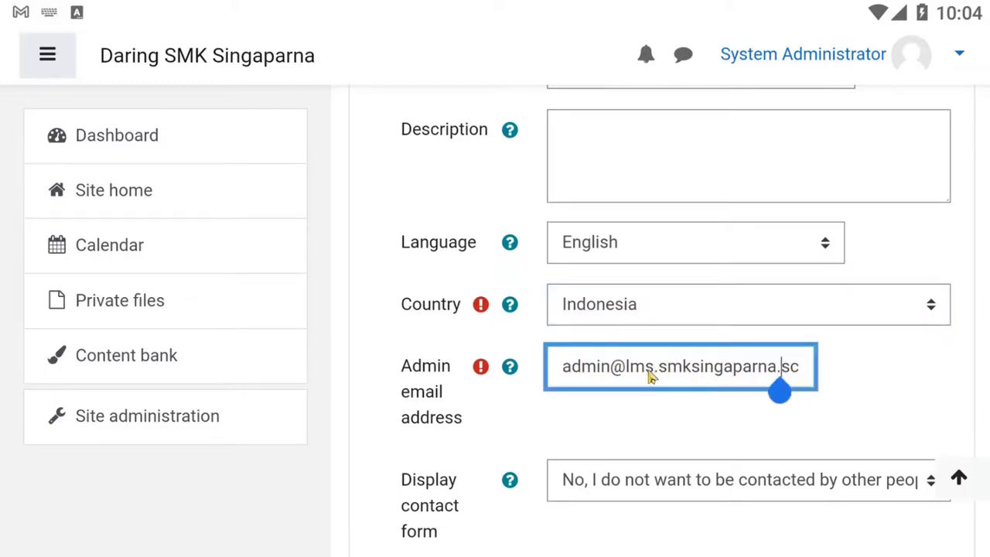
pyautogui.click(794, 367)
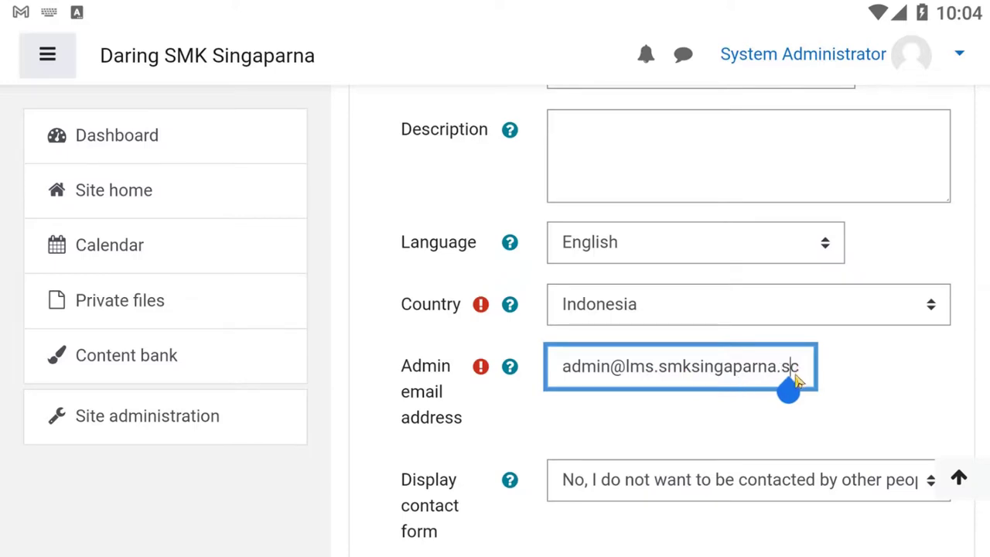
pyautogui.scroll(-4, 786, 391)
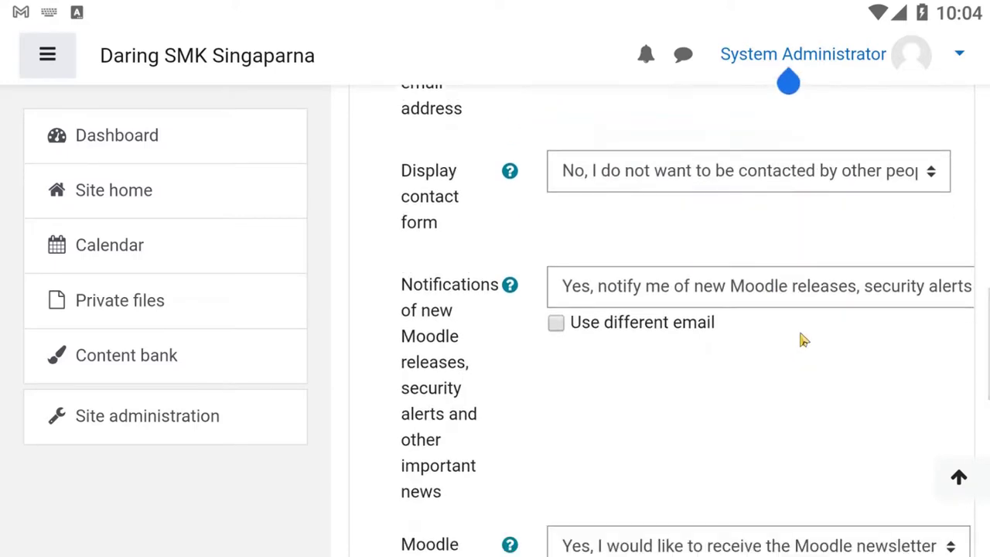
pyautogui.scroll(-4, 799, 364)
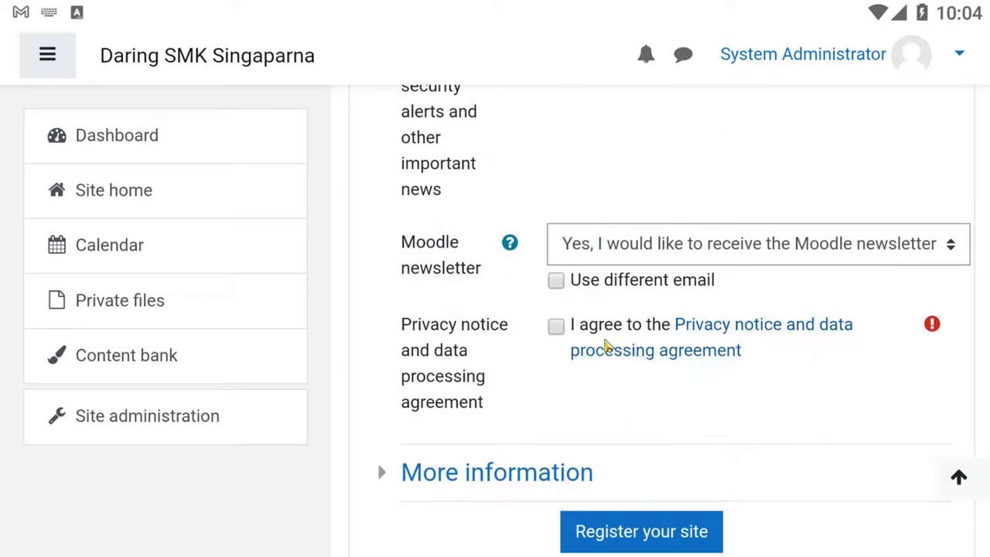
pyautogui.click(556, 326)
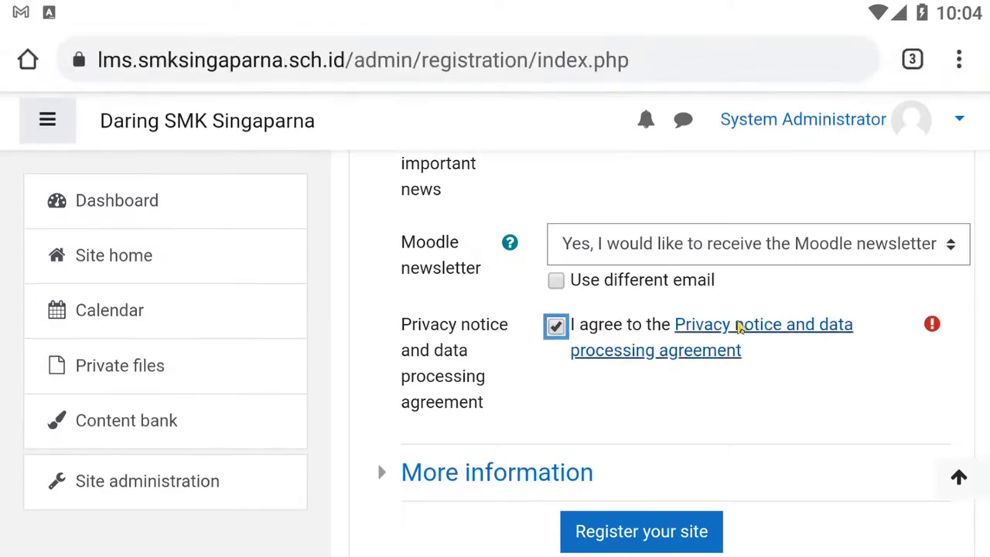
pyautogui.scroll(-4, 730, 379)
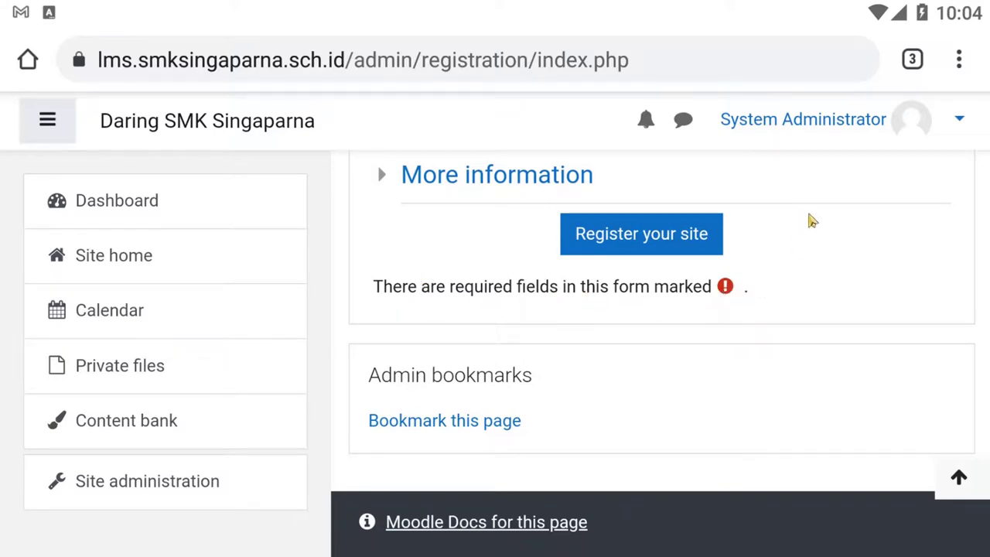
pyautogui.scroll(10, 809, 219)
pyautogui.scroll(8, 819, 232)
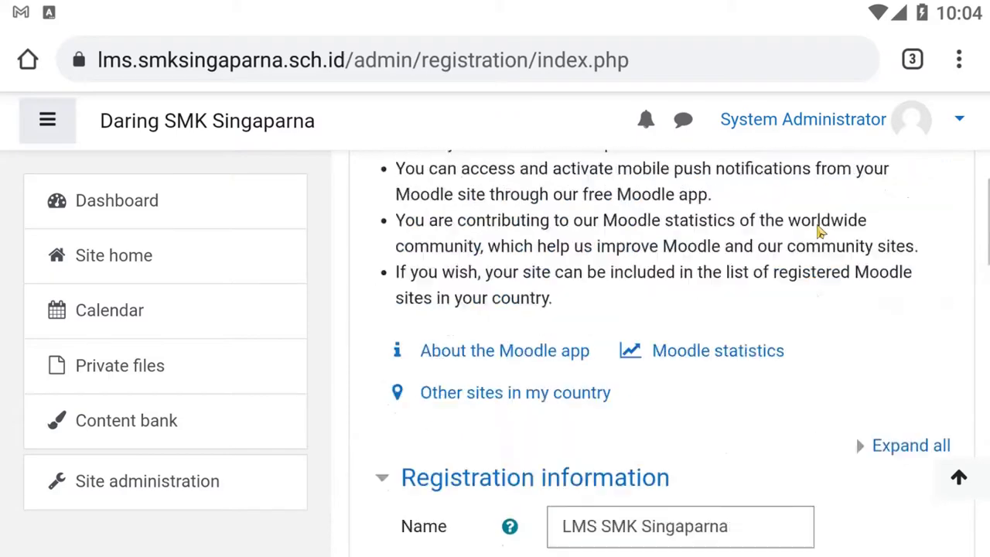
pyautogui.scroll(-8, 818, 287)
pyautogui.scroll(-10, 618, 333)
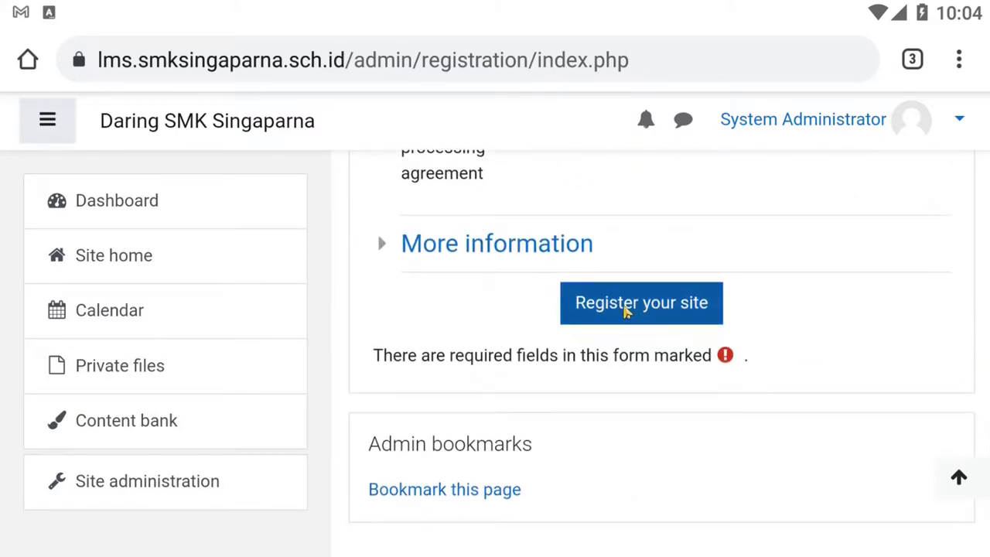
# Step: Submit the registration, continue past the confirmation, and review the page now showing the site registered
pyautogui.click(625, 309)
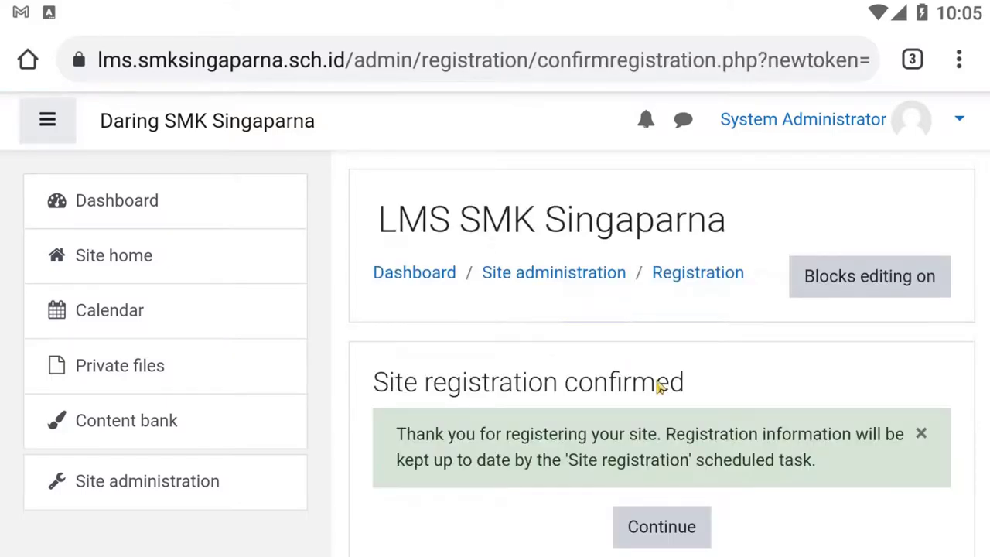
pyautogui.scroll(-2, 674, 382)
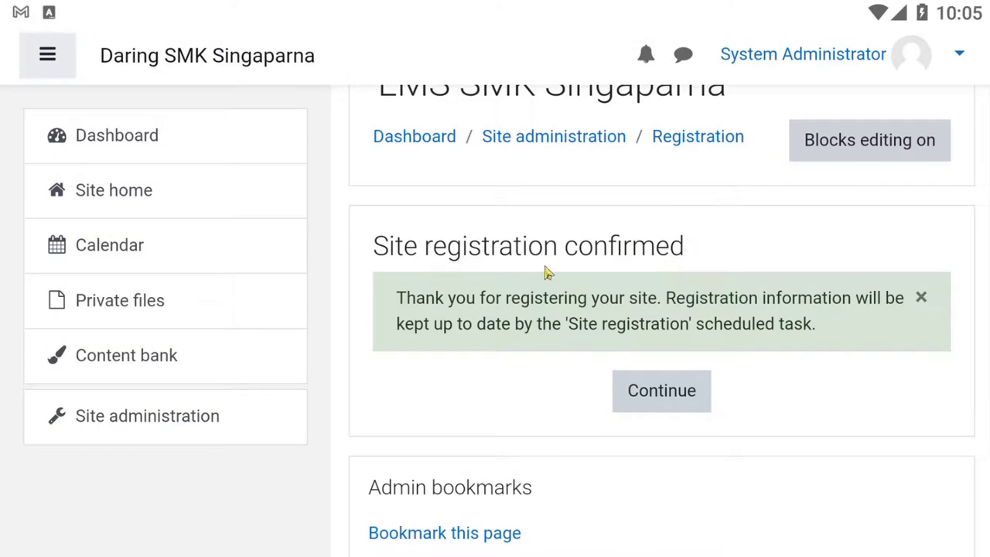
pyautogui.click(674, 393)
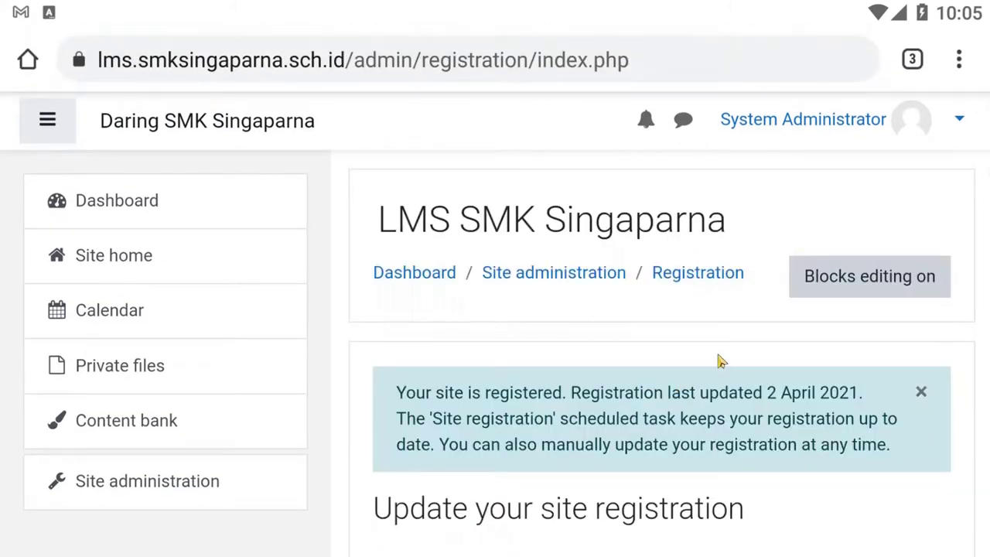
pyautogui.scroll(-5, 718, 361)
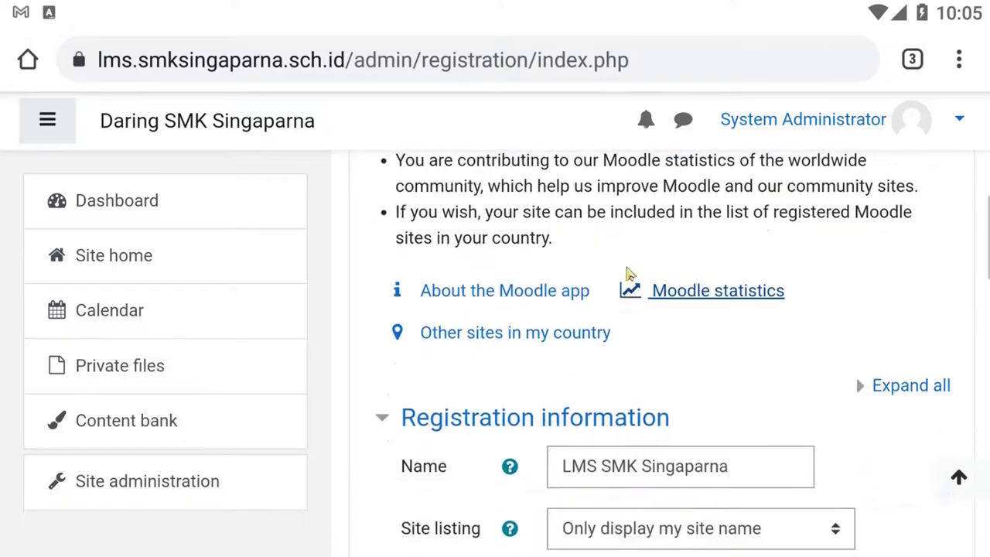
pyautogui.scroll(-5, 630, 274)
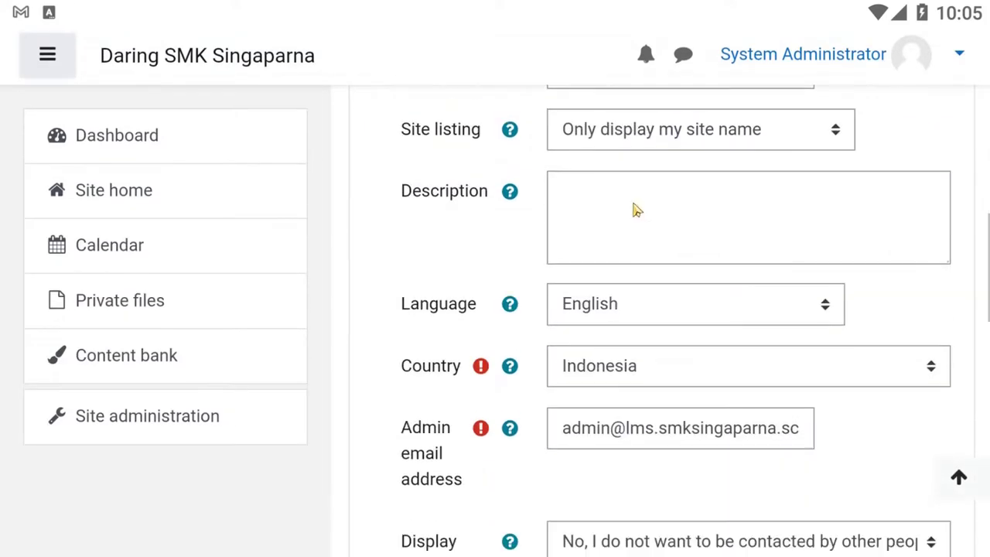
pyautogui.scroll(-2, 657, 371)
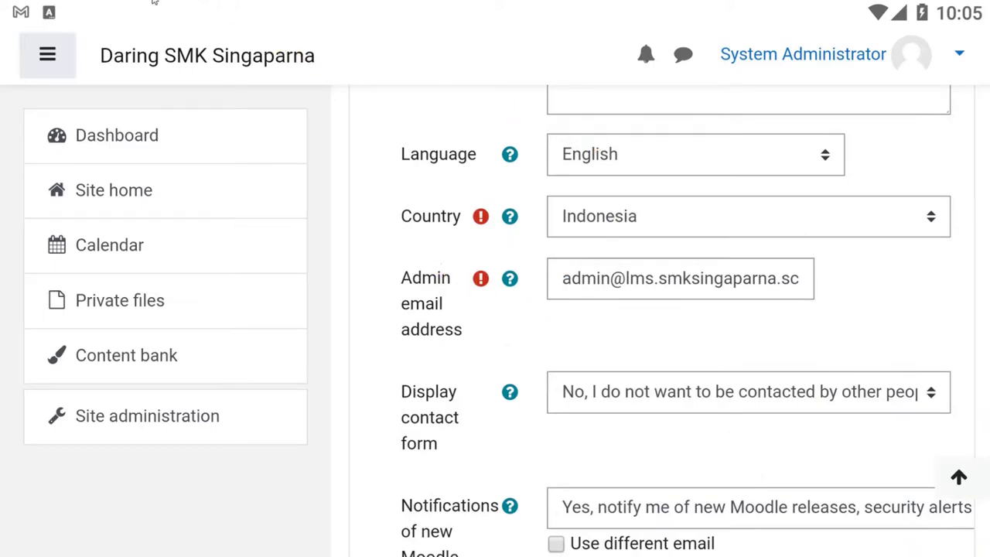
# Step: Retry connecting the Moodle app to the school site, then open the site in the browser from the error
pyautogui.press('Home')
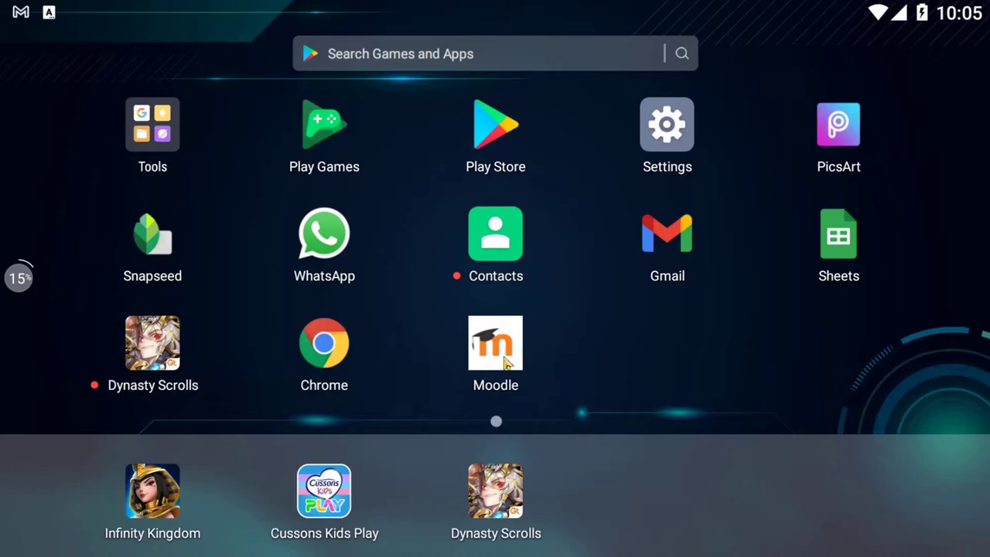
pyautogui.click(501, 352)
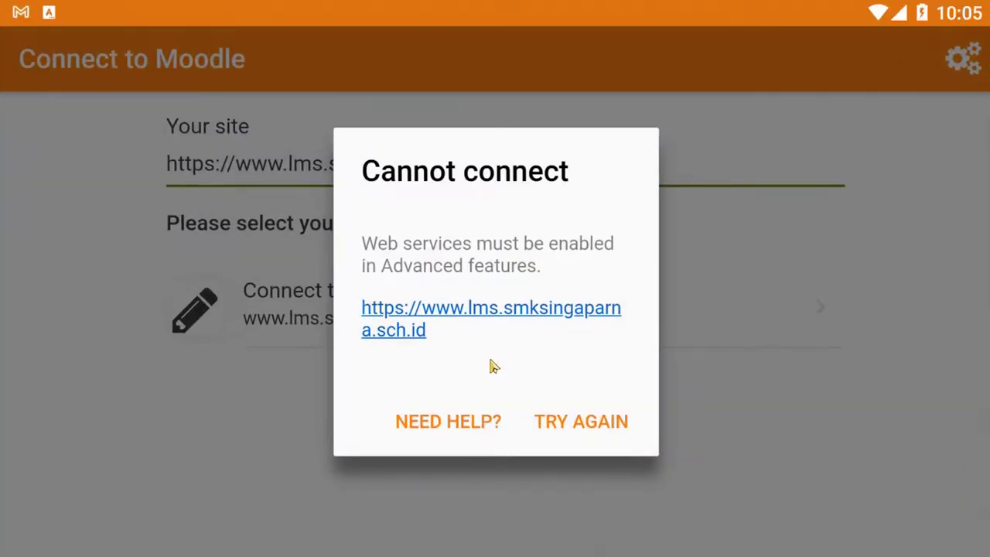
pyautogui.click(779, 474)
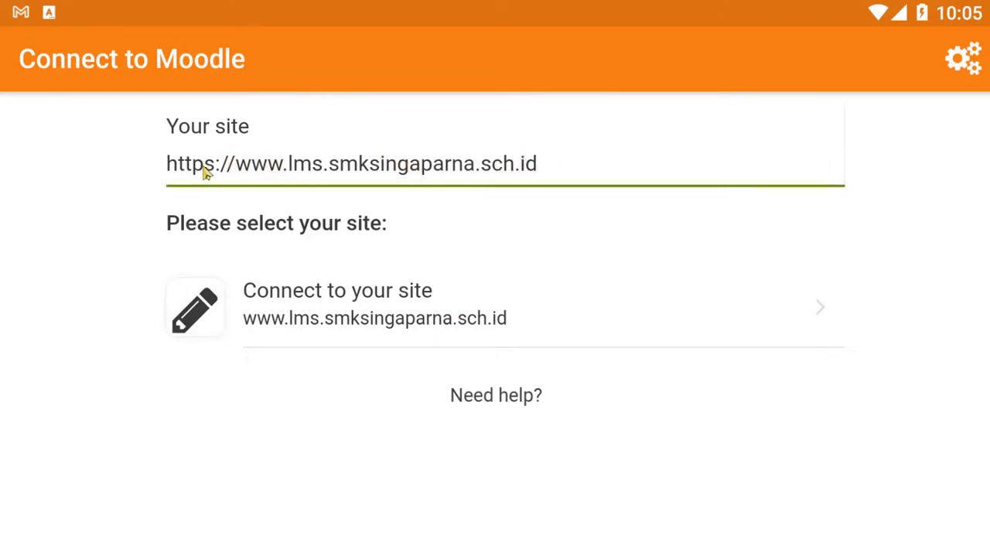
pyautogui.click(568, 164)
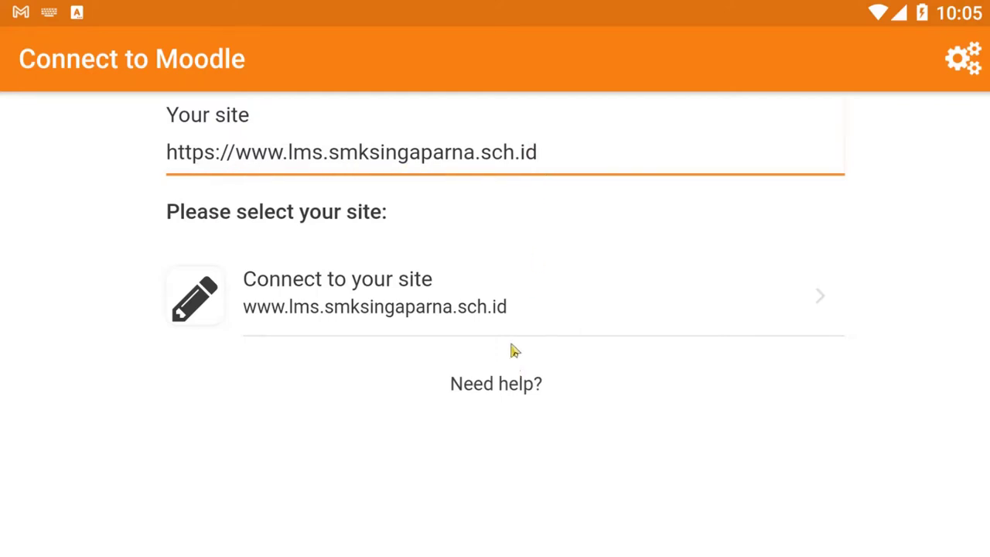
pyautogui.click(395, 309)
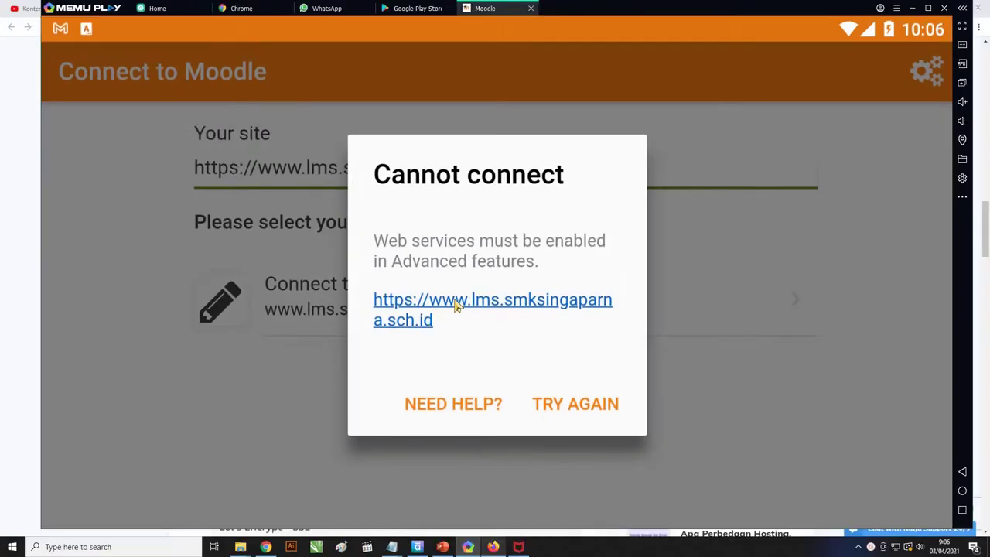
pyautogui.click(452, 311)
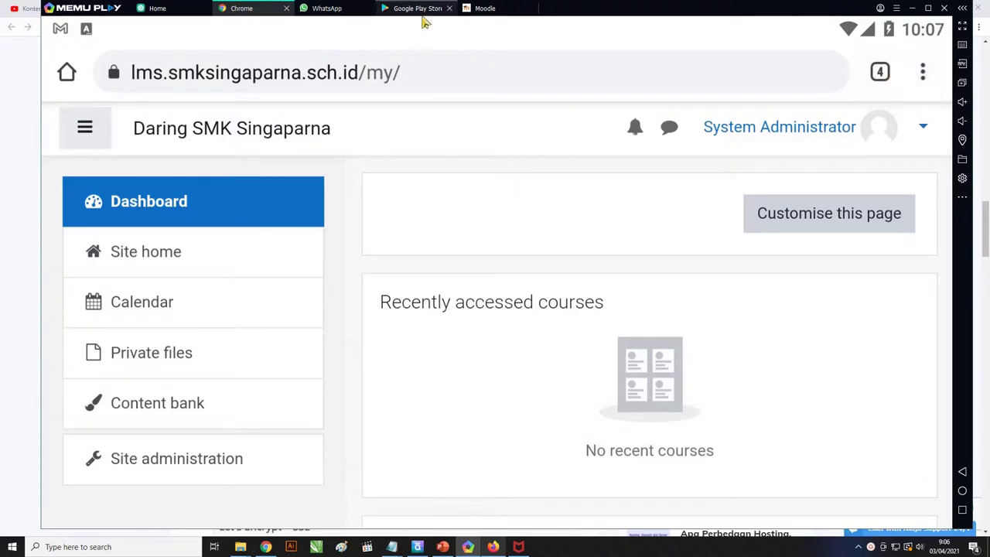
# Step: Retry the connection in the Moodle app, then go to Site administration in Chrome
pyautogui.click(485, 8)
pyautogui.click(575, 404)
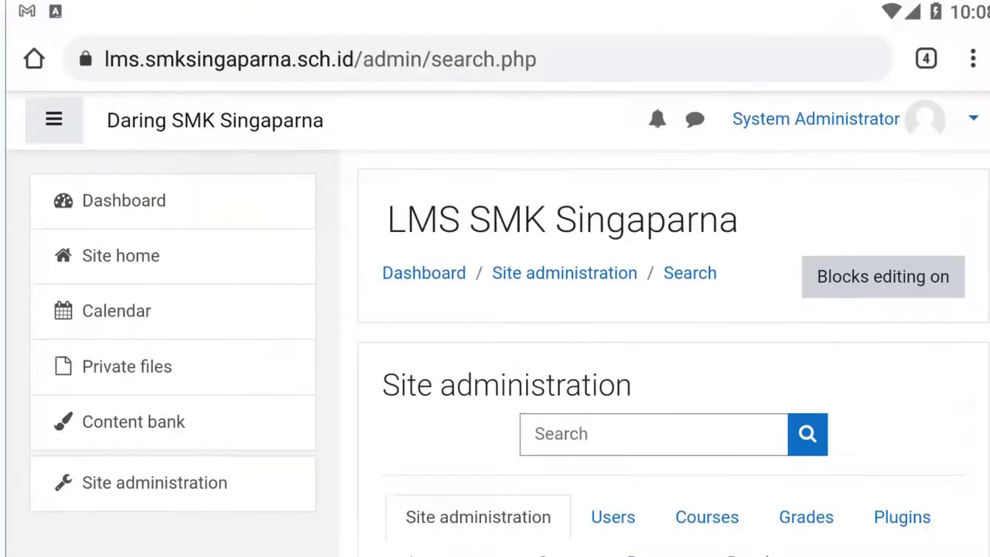
pyautogui.scroll(-3, 506, 267)
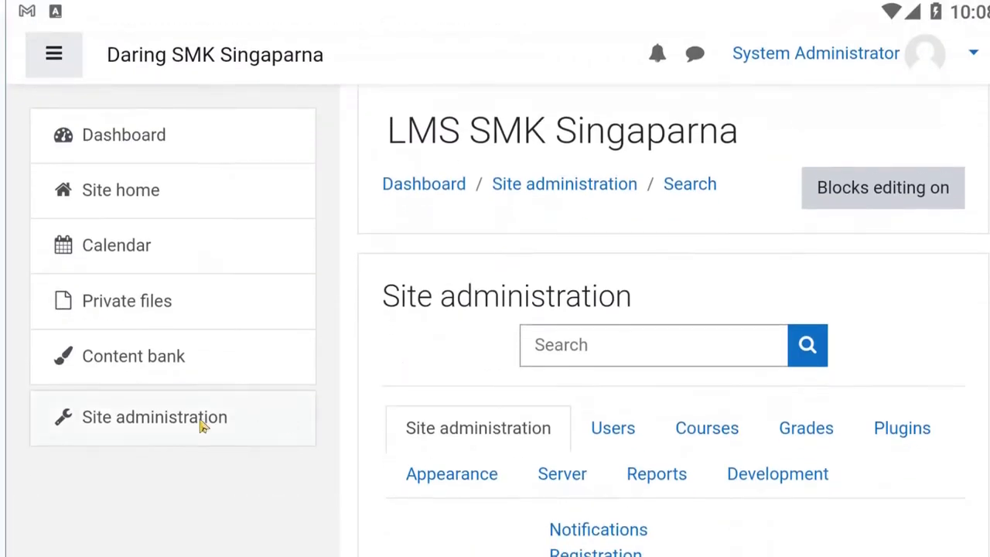
pyautogui.click(204, 425)
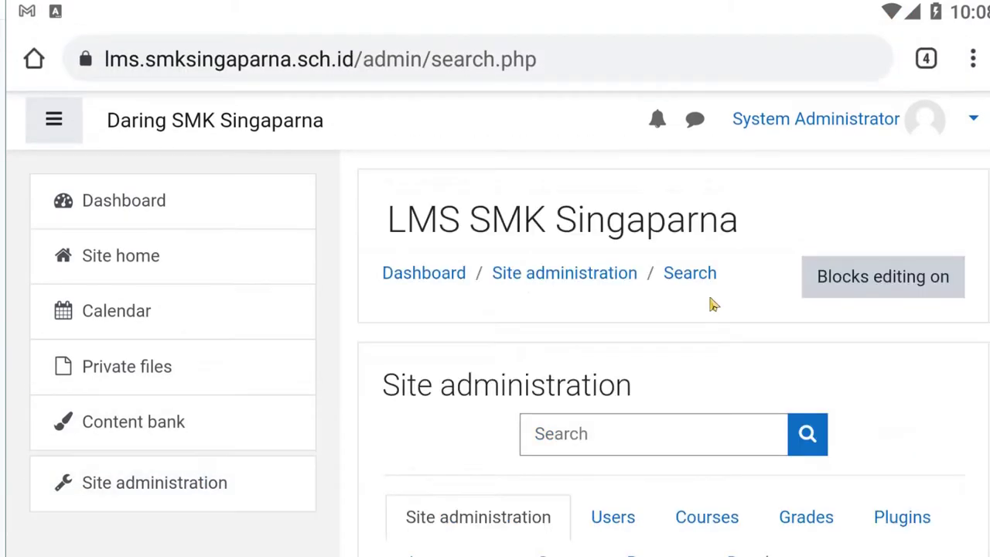
# Step: Scroll down to the Mobile app section and go to Mobile settings
pyautogui.moveTo(758, 441); pyautogui.dragTo(729, 192)
pyautogui.moveTo(737, 461); pyautogui.dragTo(716, 228)
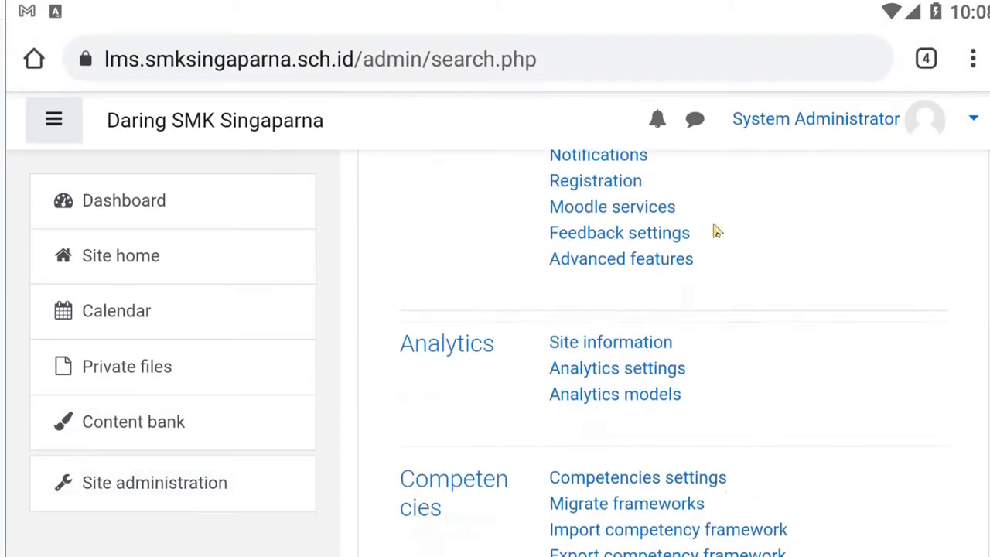
pyautogui.moveTo(716, 343); pyautogui.dragTo(700, 230)
pyautogui.moveTo(702, 453); pyautogui.dragTo(676, 184)
pyautogui.moveTo(676, 401); pyautogui.dragTo(640, 180)
pyautogui.moveTo(662, 501); pyautogui.dragTo(652, 198)
pyautogui.moveTo(656, 489); pyautogui.dragTo(614, 250)
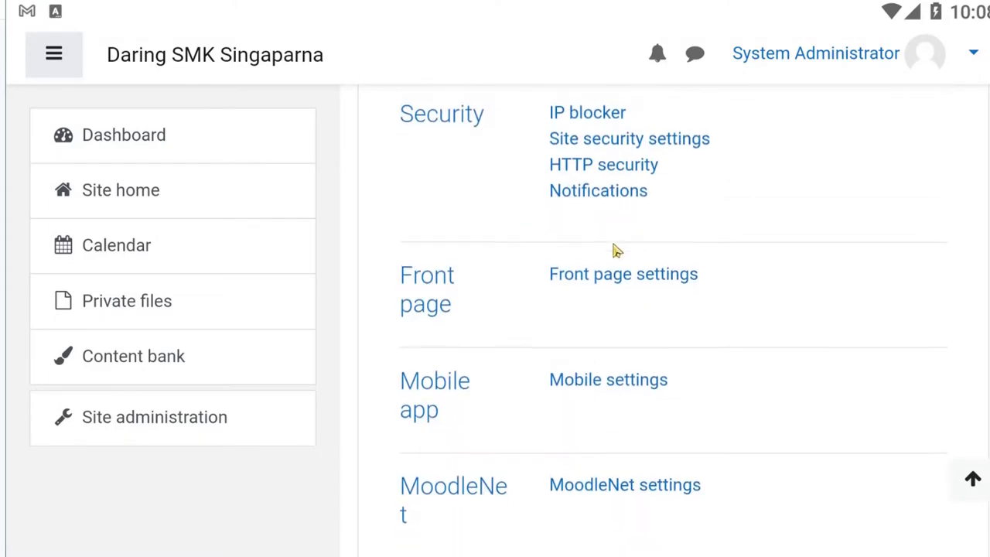
pyautogui.click(613, 255)
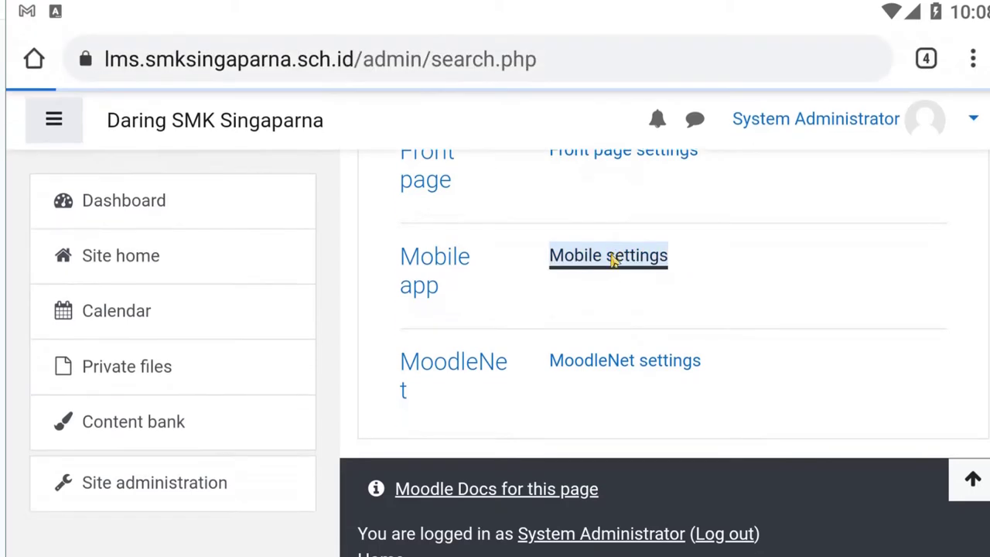
# Step: Tick 'Enable web services for mobile devices' and save the mobile settings
pyautogui.moveTo(665, 471); pyautogui.dragTo(710, 354)
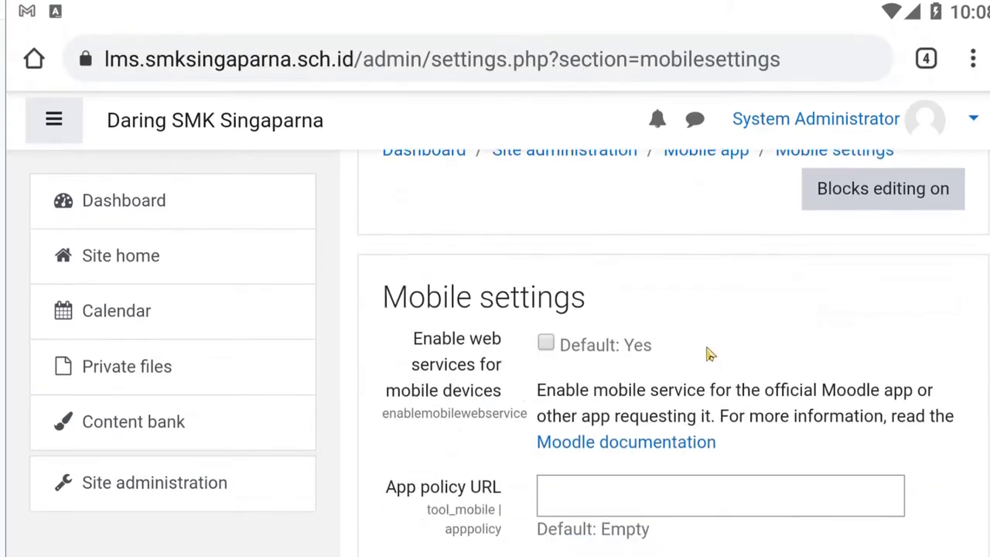
pyautogui.click(550, 348)
pyautogui.moveTo(755, 476); pyautogui.dragTo(731, 310)
pyautogui.moveTo(729, 440); pyautogui.dragTo(725, 371)
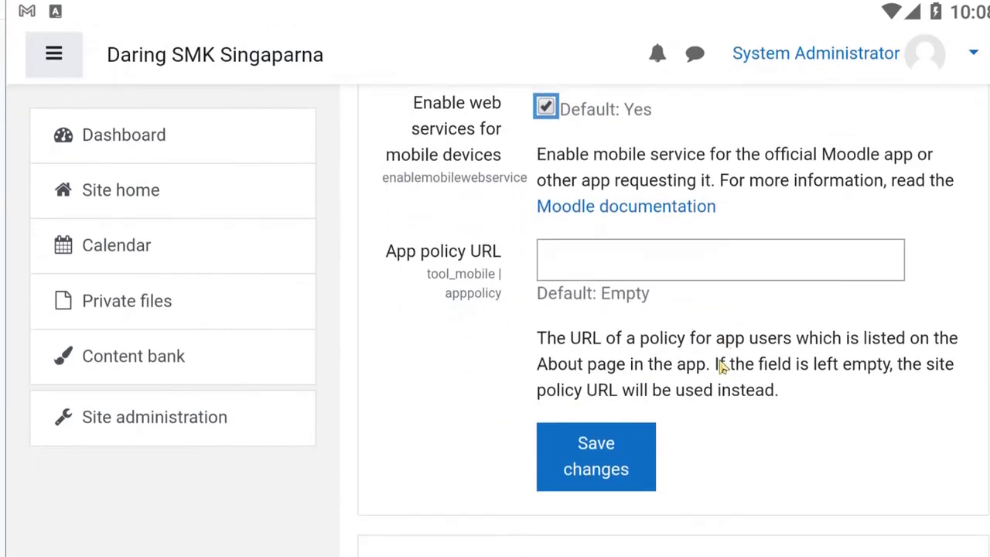
pyautogui.click(576, 451)
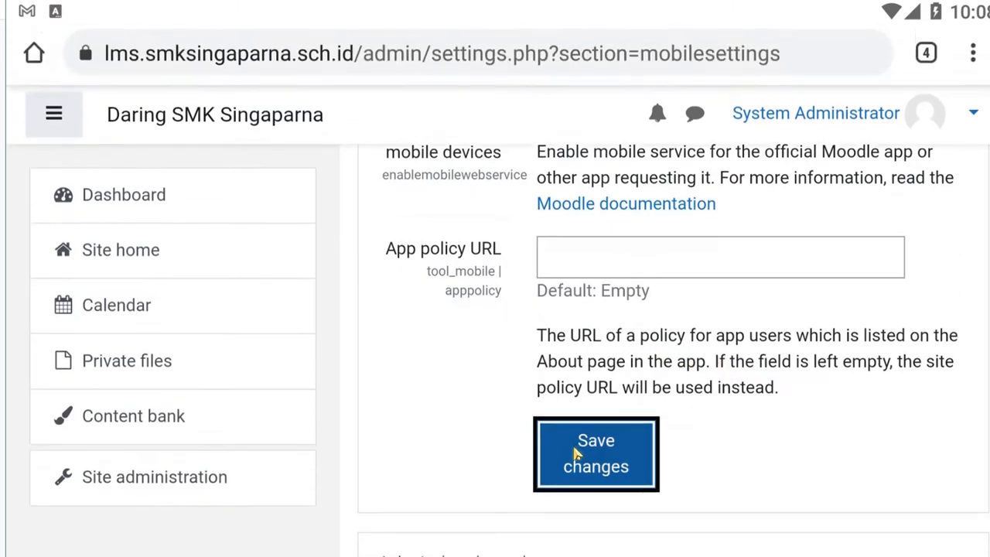
pyautogui.moveTo(781, 456); pyautogui.dragTo(757, 363)
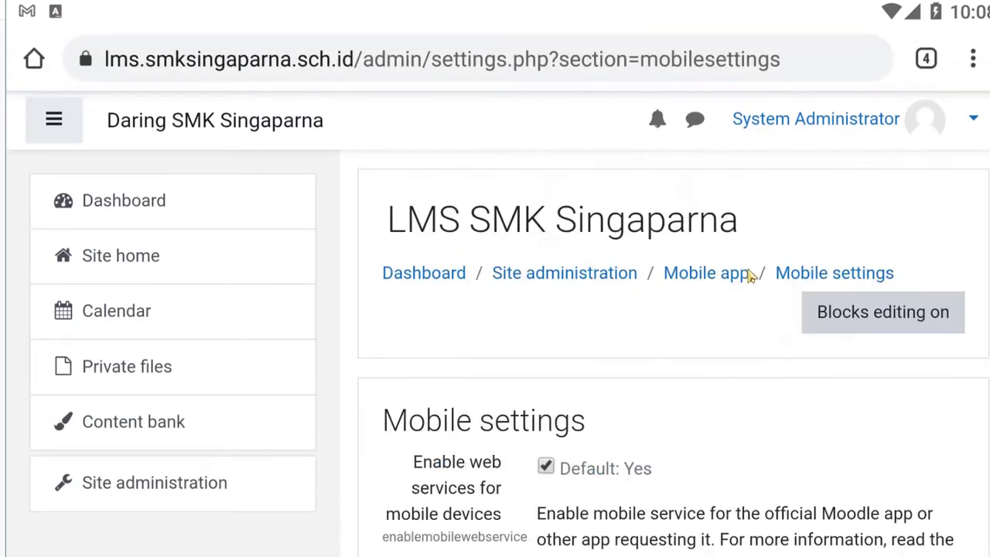
pyautogui.moveTo(703, 460); pyautogui.dragTo(707, 287)
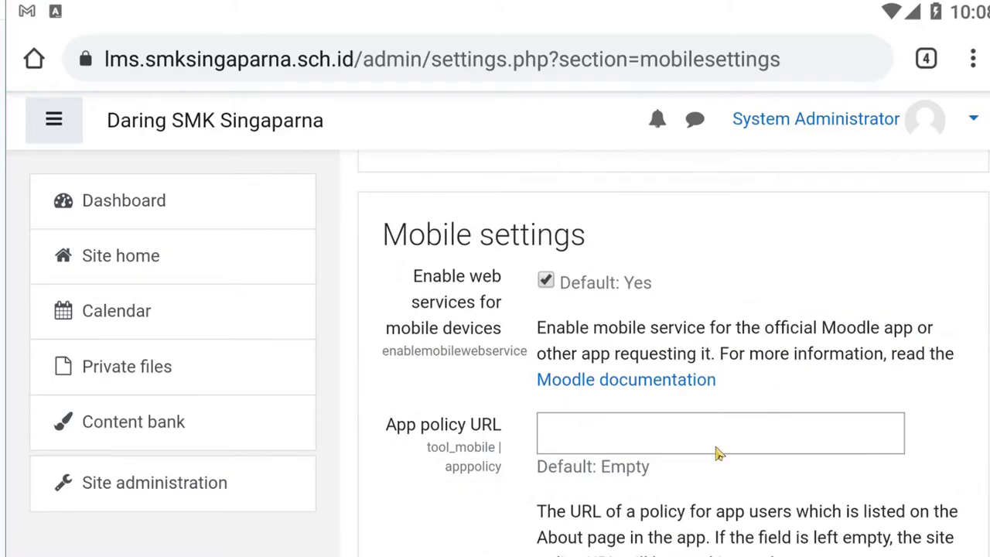
pyautogui.moveTo(719, 453); pyautogui.dragTo(710, 230)
pyautogui.moveTo(691, 348); pyautogui.dragTo(681, 248)
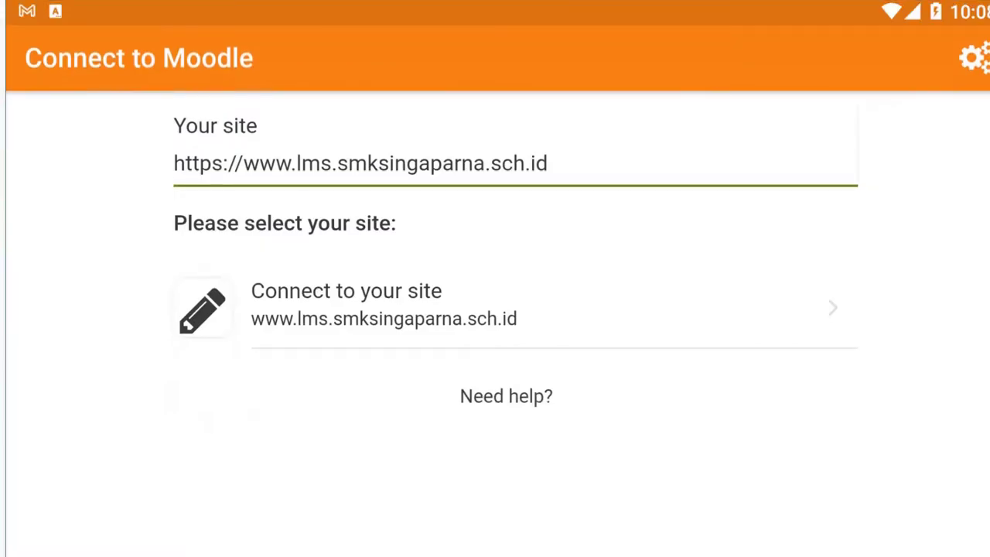
# Step: Connect the app to the school site and log in as 'admin' with the account password
pyautogui.click(402, 314)
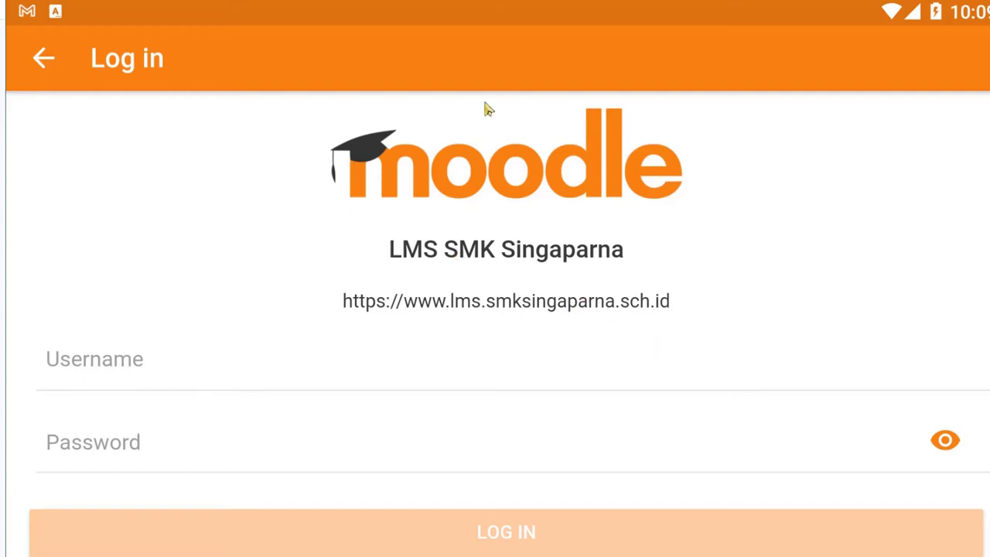
pyautogui.click(137, 355)
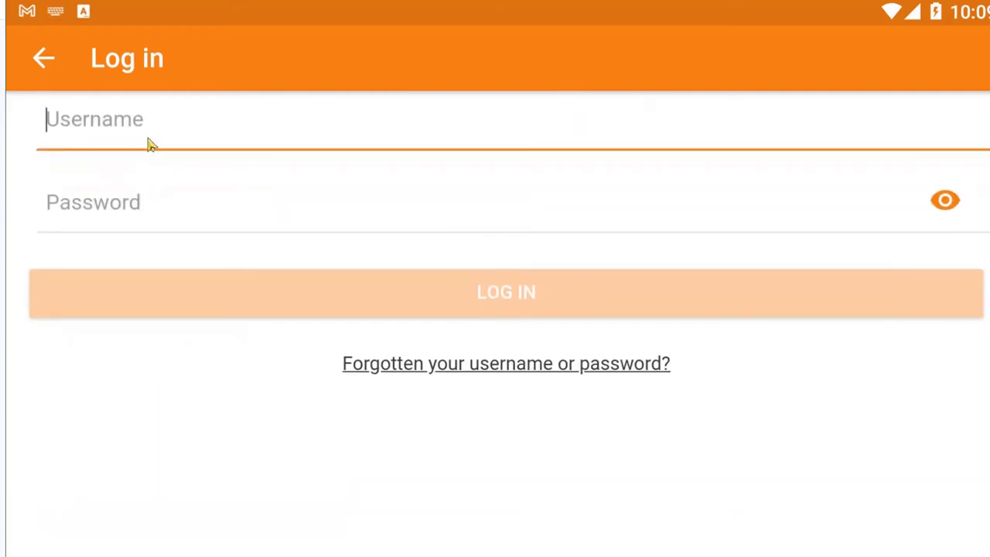
pyautogui.write('admin')
pyautogui.press('Tab')
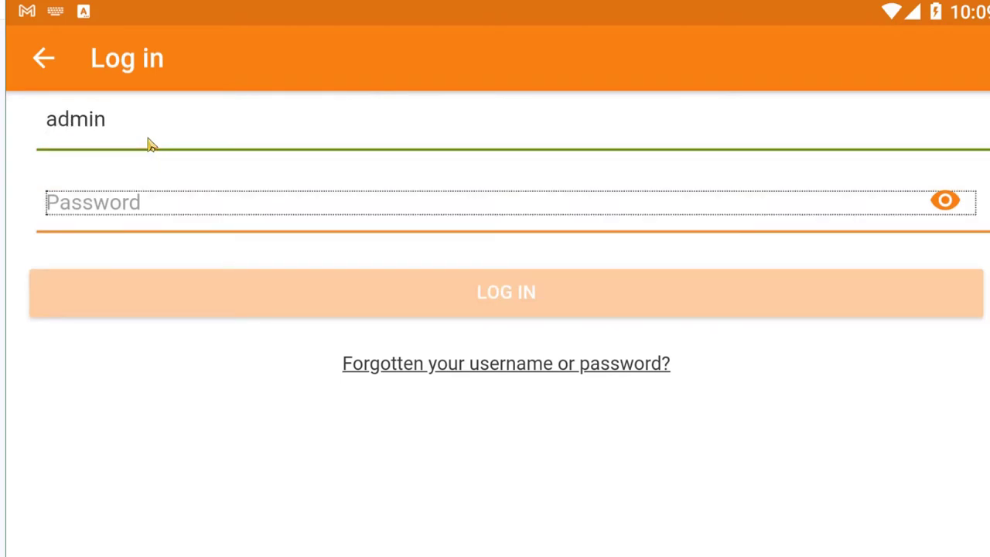
pyautogui.write('•e')
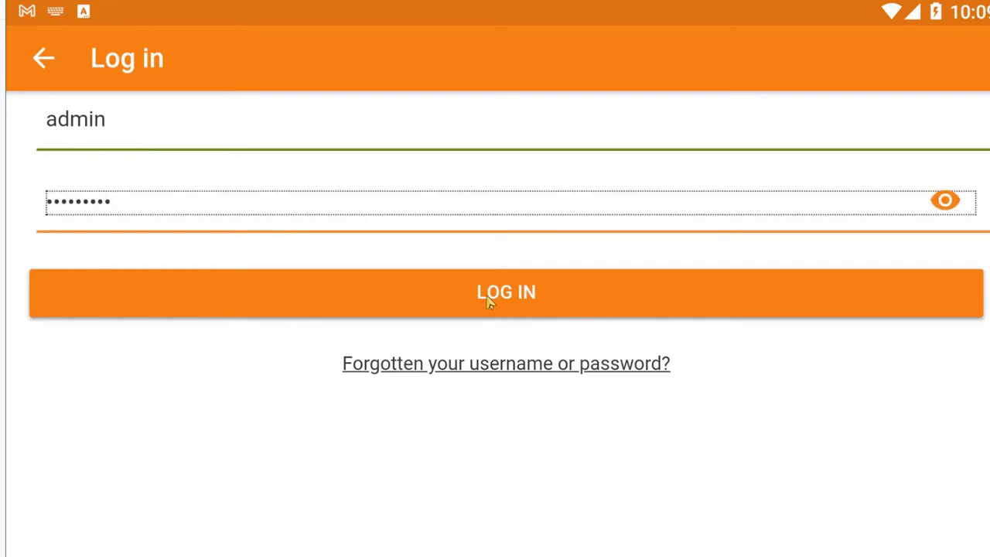
pyautogui.click(533, 533)
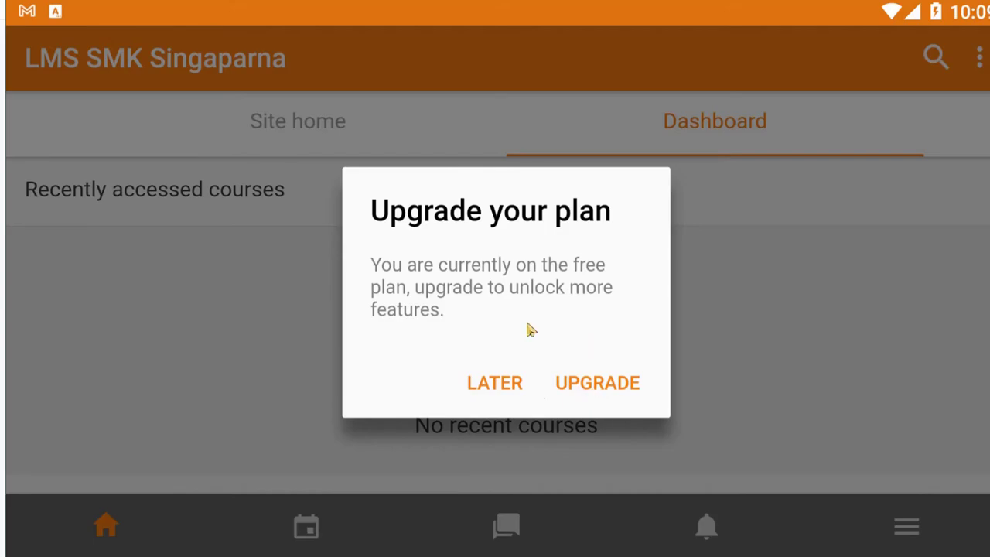
# Step: View the site's upgrade-plan details, return to the dashboard, and scroll through its empty content
pyautogui.click(608, 382)
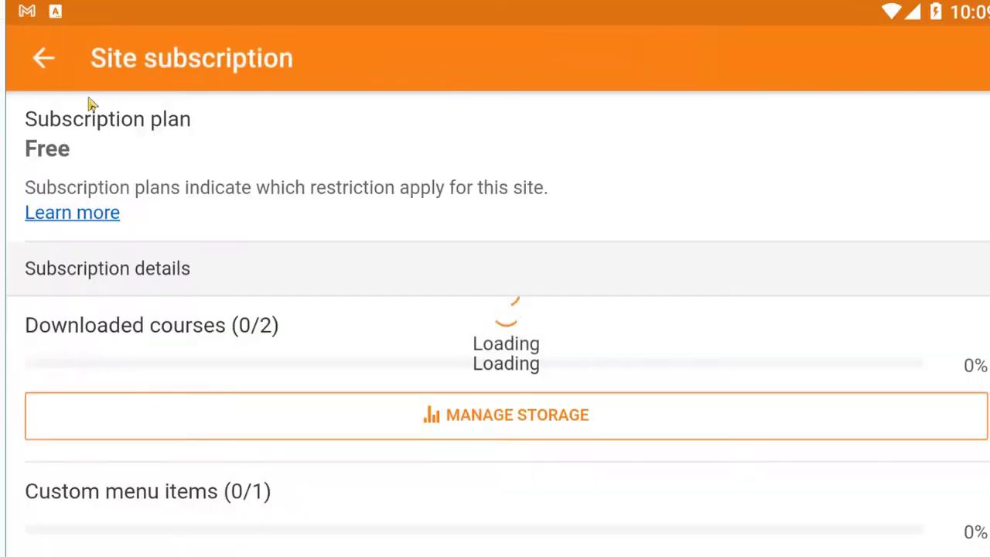
pyautogui.click(43, 58)
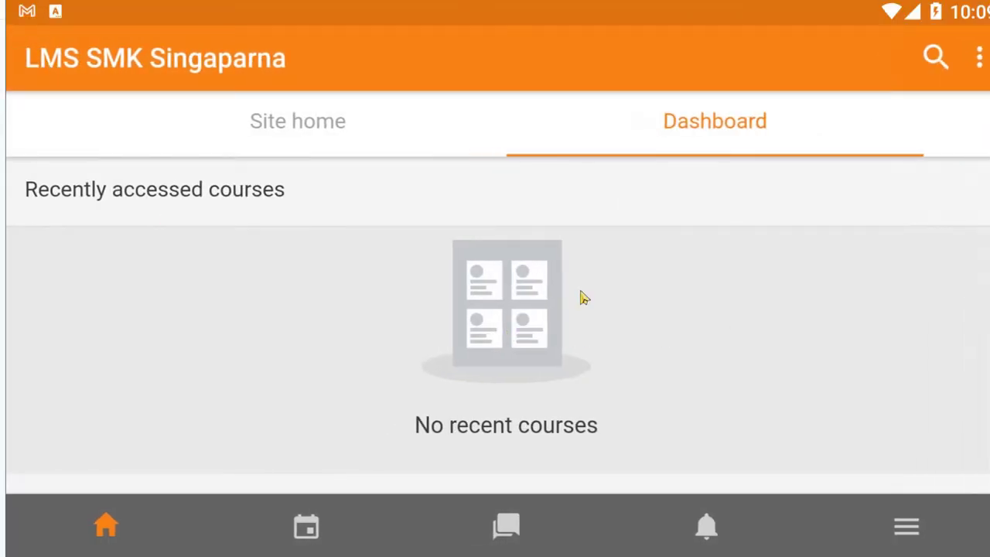
pyautogui.scroll(-6, 584, 297)
pyautogui.scroll(3, 610, 345)
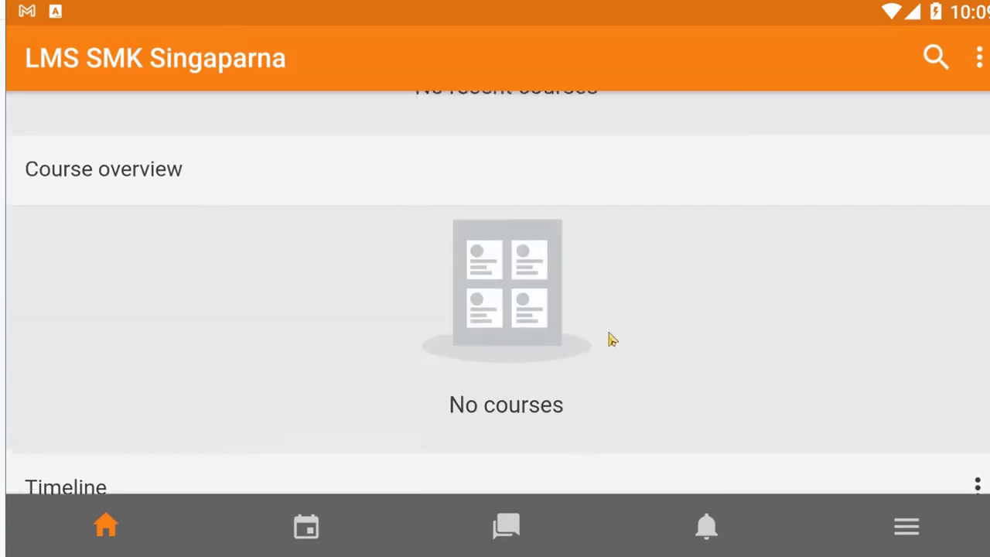
pyautogui.scroll(3, 580, 232)
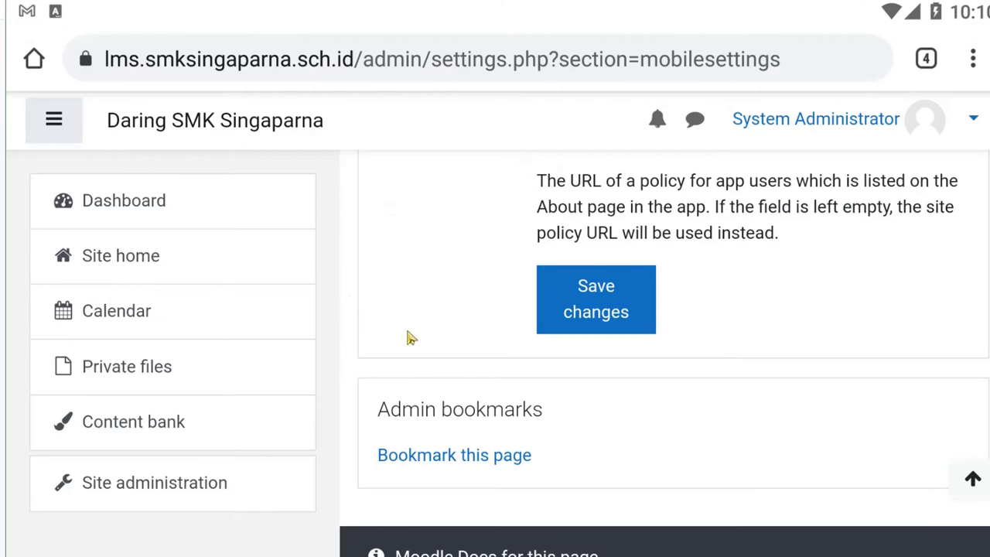
pyautogui.scroll(7, 408, 336)
pyautogui.scroll(-5, 456, 266)
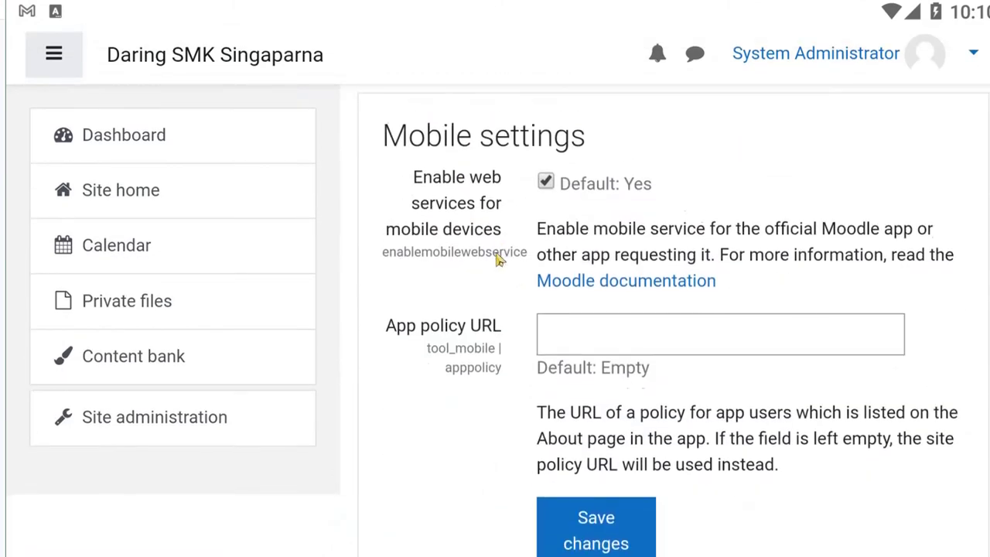